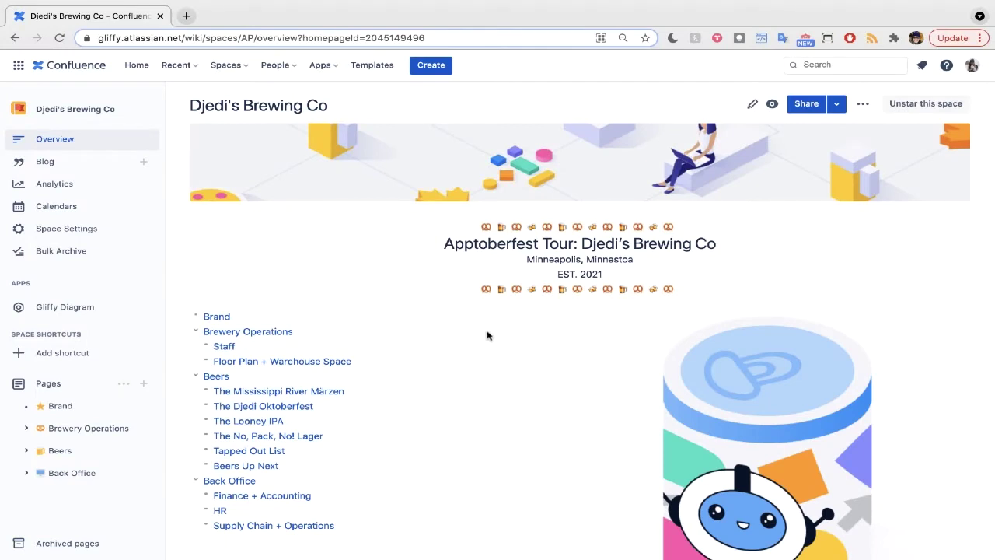
Step: Look over the space overview, then open the Staff page and examine its org chart and staff contact tables
scroll(522, 360, down, 2)
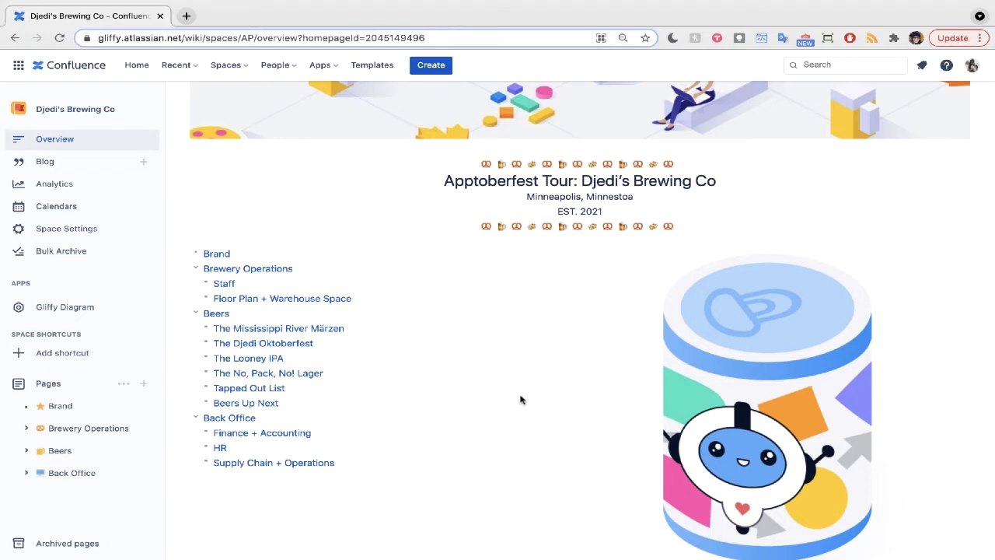
scroll(516, 382, up, 2)
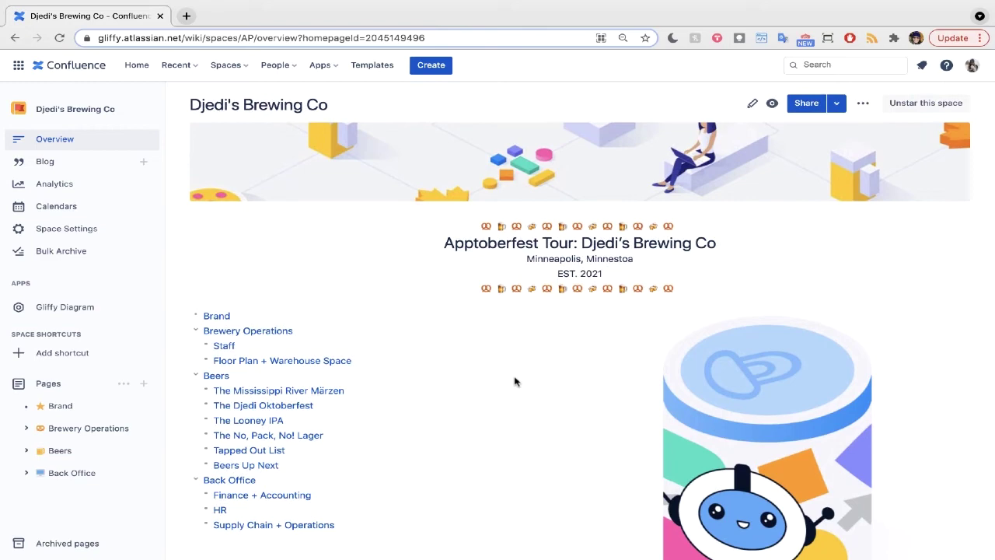
click(223, 347)
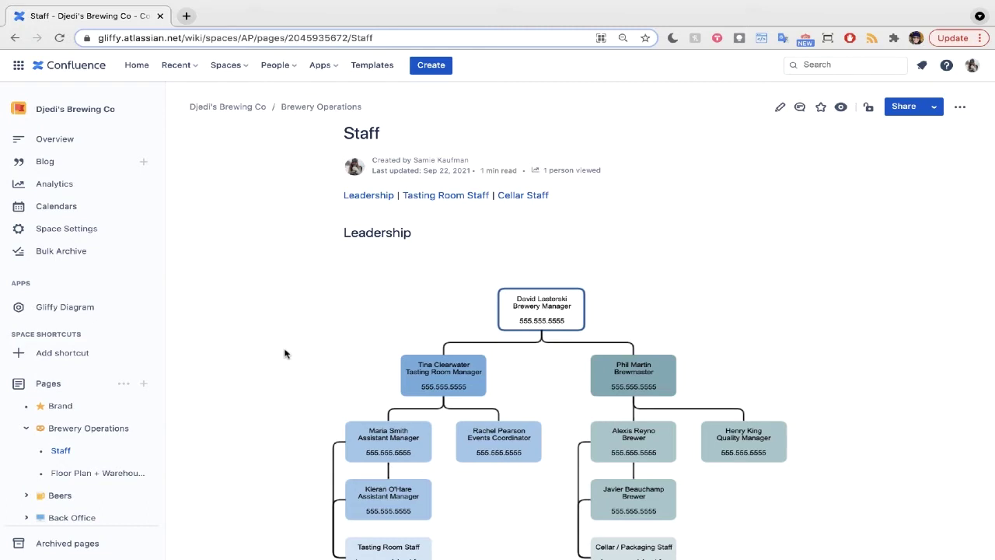
scroll(373, 308, down, 3)
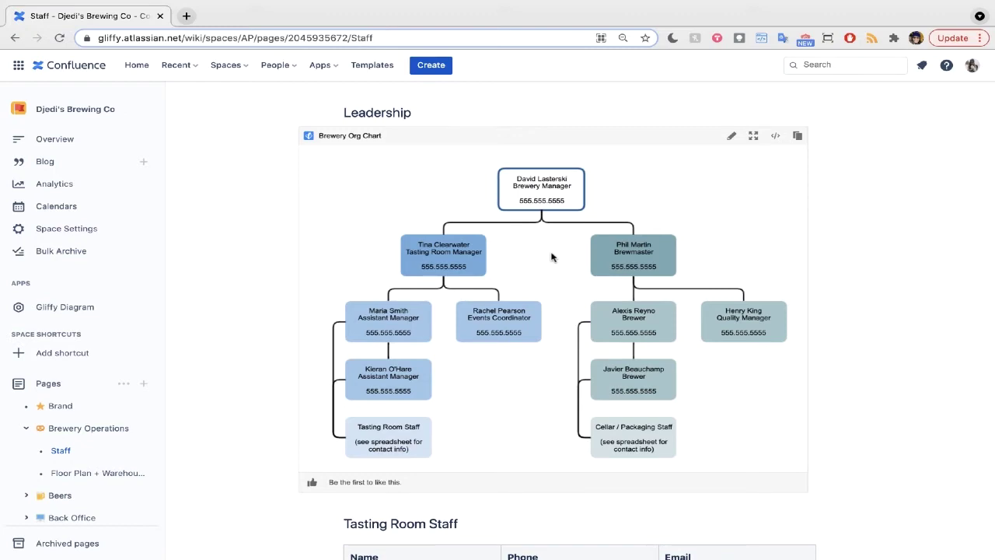
scroll(551, 258, down, 5)
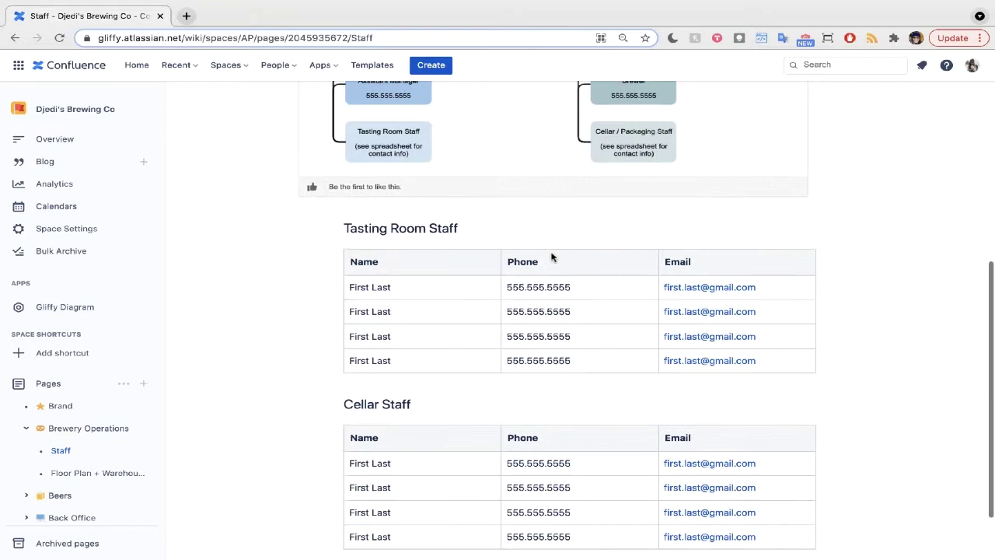
scroll(551, 258, up, 5)
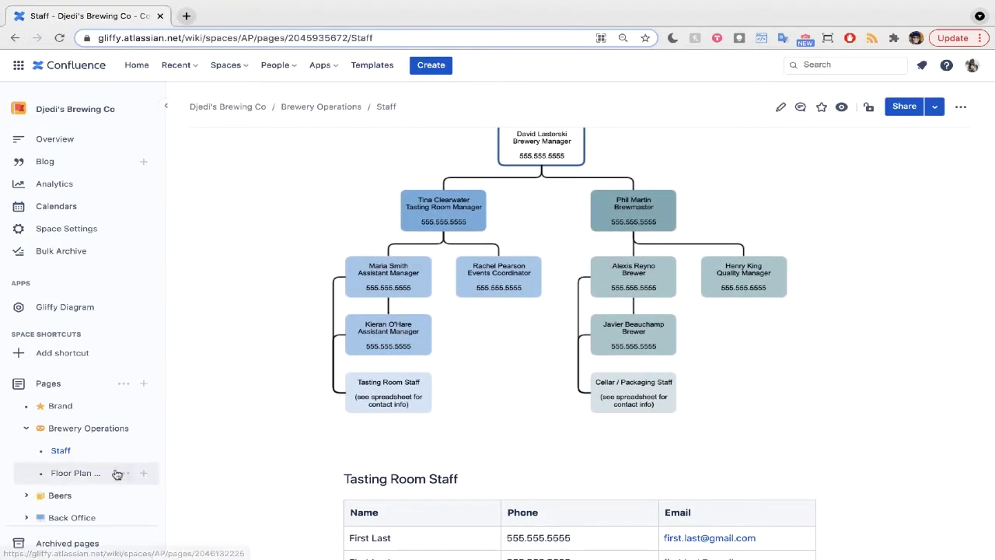
Step: Open the Floor Plan + Warehouse Space page and examine the floor plan diagram, machinery list and storage list
click(81, 475)
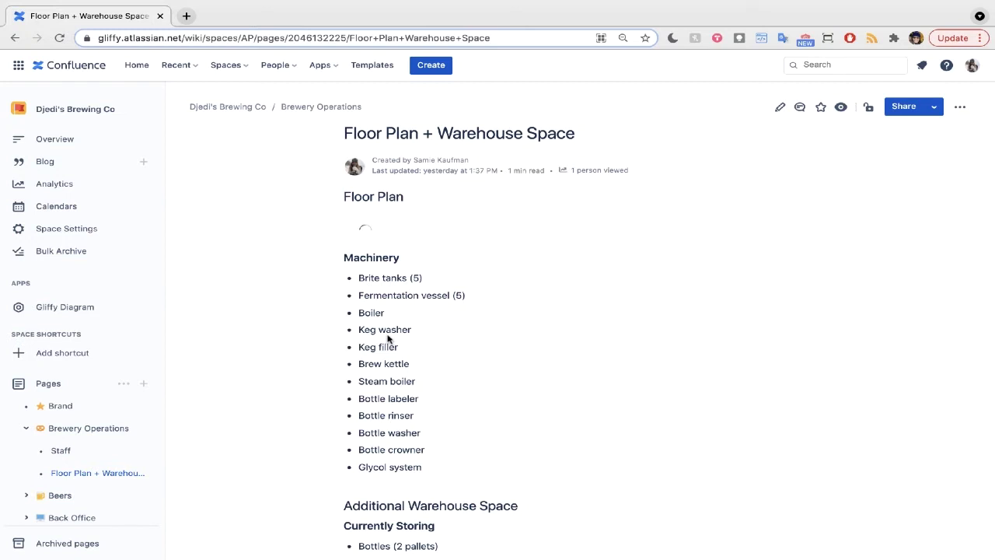
mouse_move(481, 302)
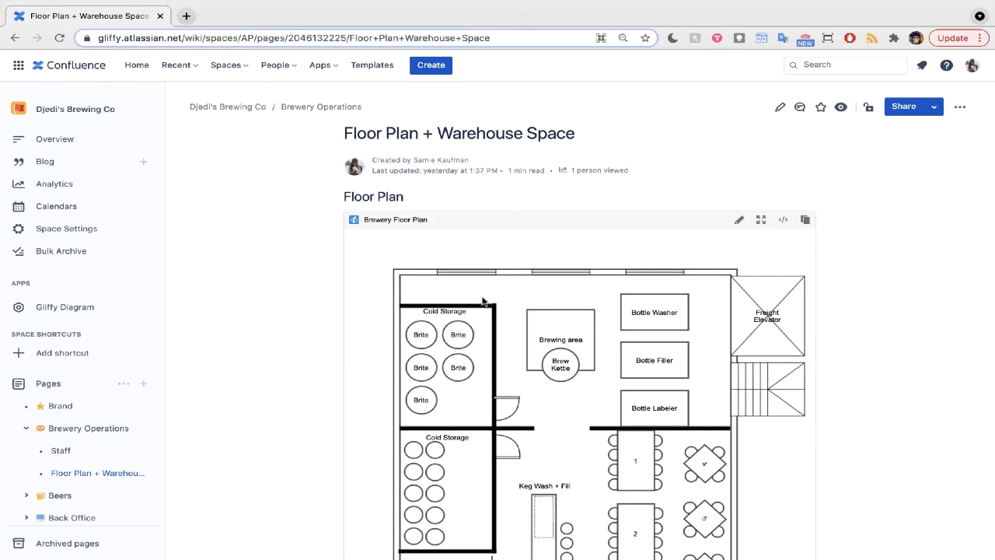
scroll(482, 302, down, 3)
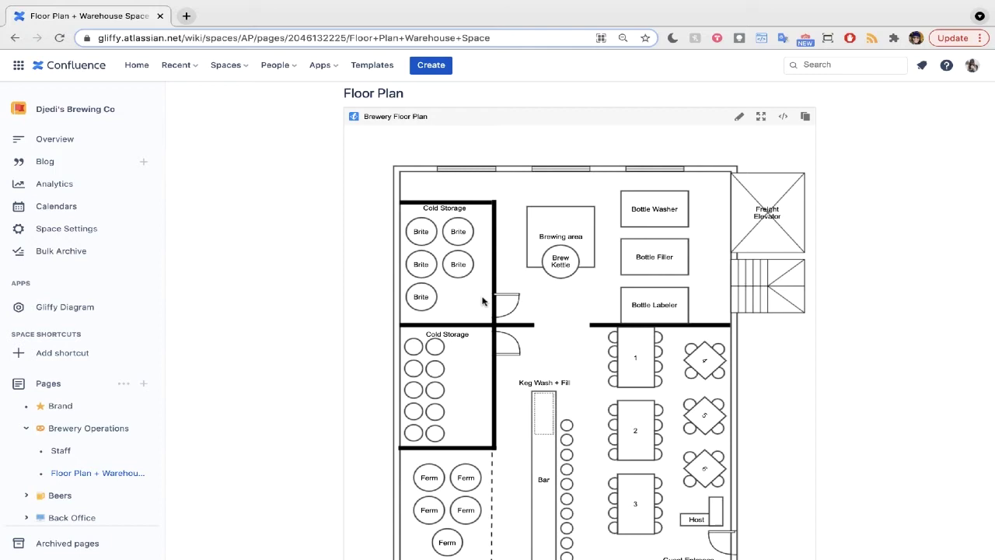
scroll(552, 292, down, 2)
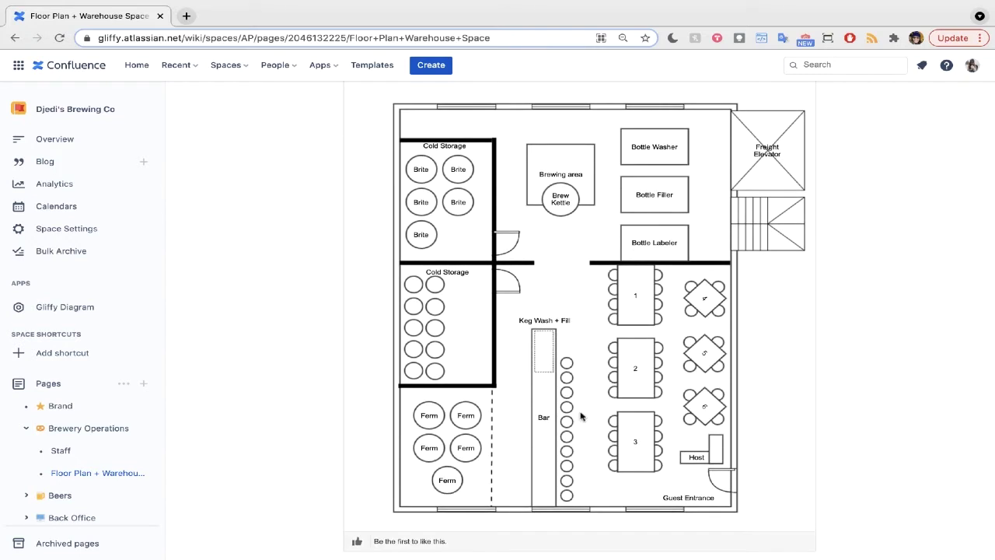
scroll(731, 238, down, 6)
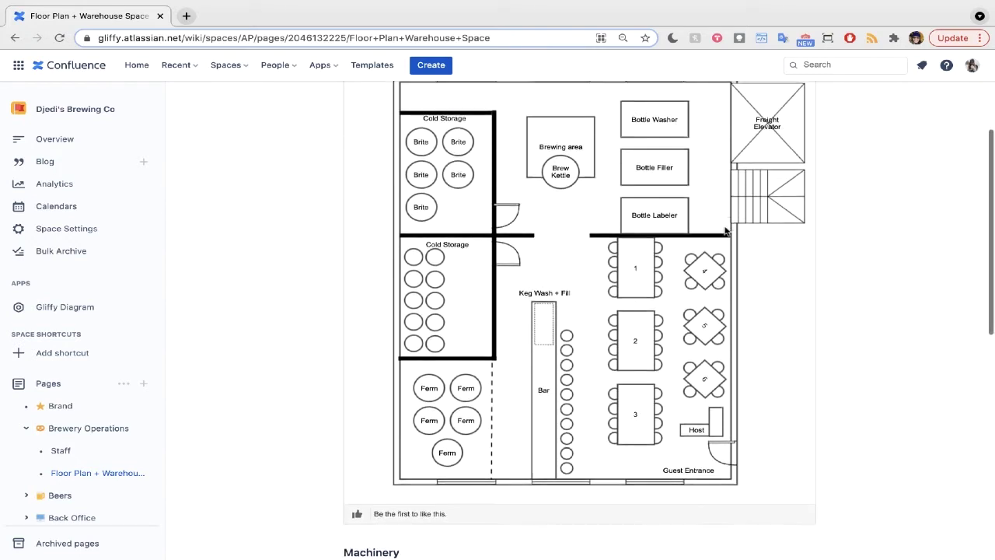
scroll(642, 345, down, 8)
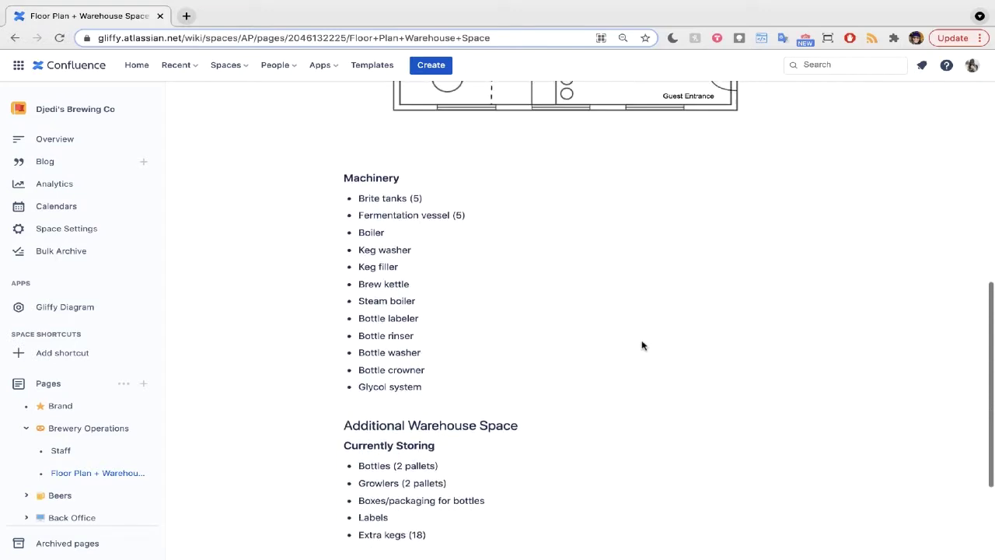
scroll(642, 345, up, 4)
scroll(642, 345, up, 5)
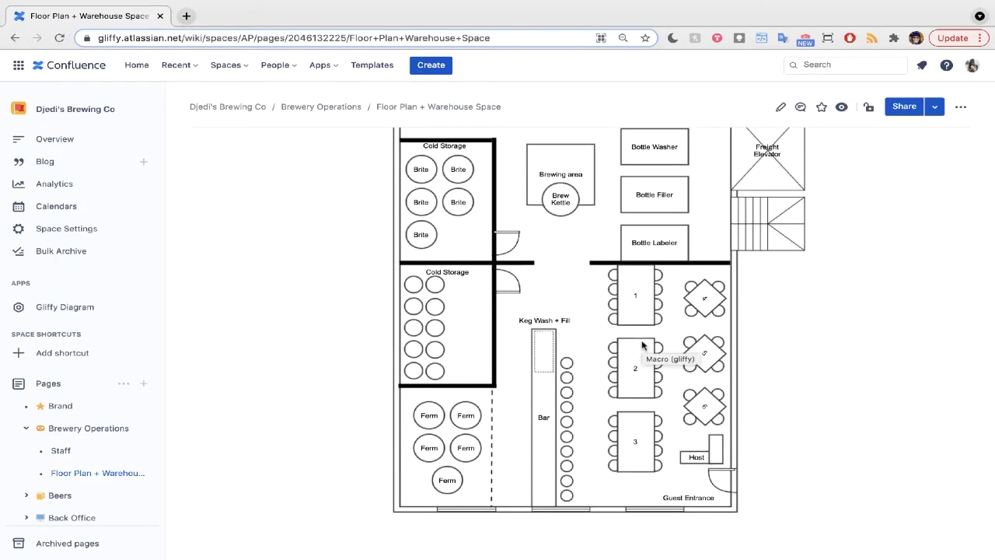
Step: Open The Mississippi River Märzen from the Beers page and examine its recipe and process diagram
click(60, 495)
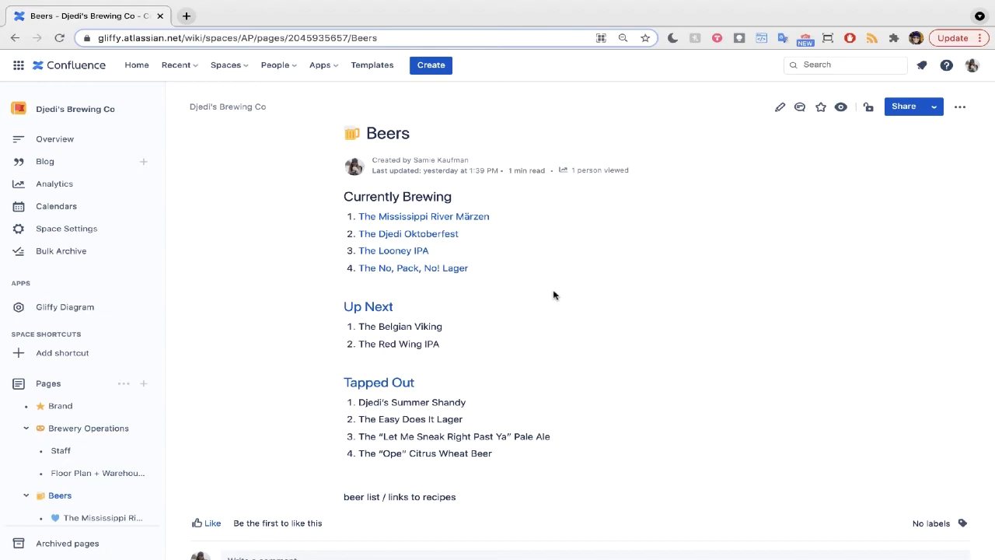
click(466, 217)
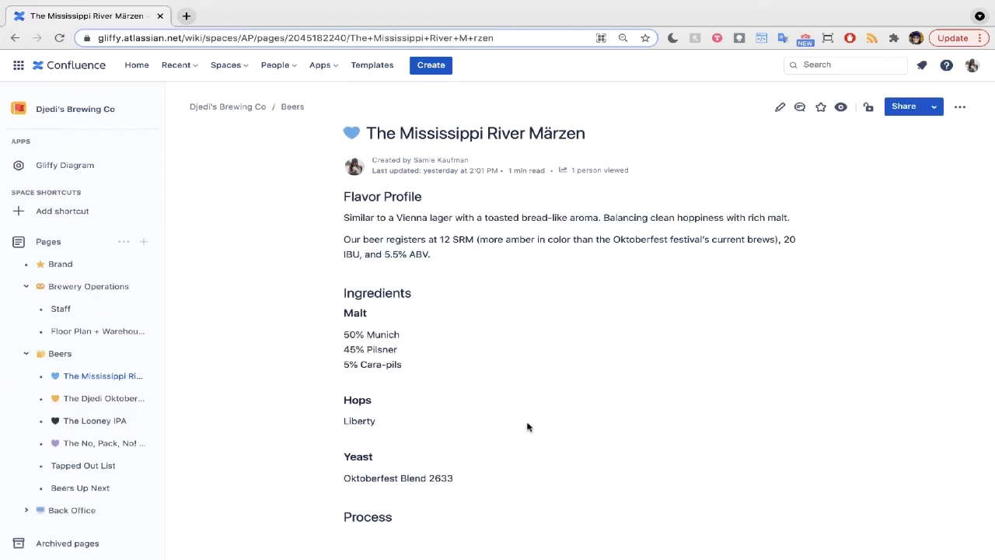
scroll(436, 362, down, 1)
scroll(437, 363, down, 5)
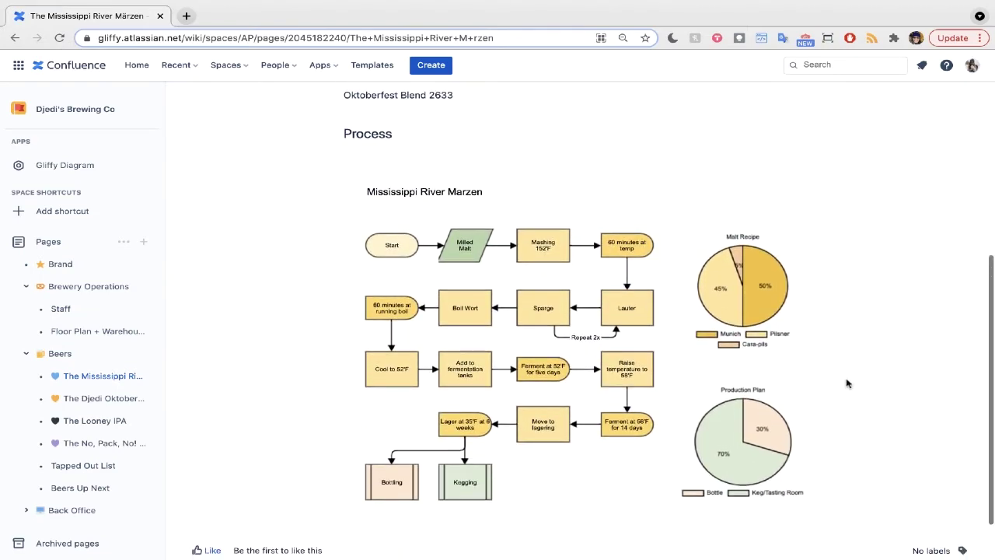
scroll(847, 384, down, 1)
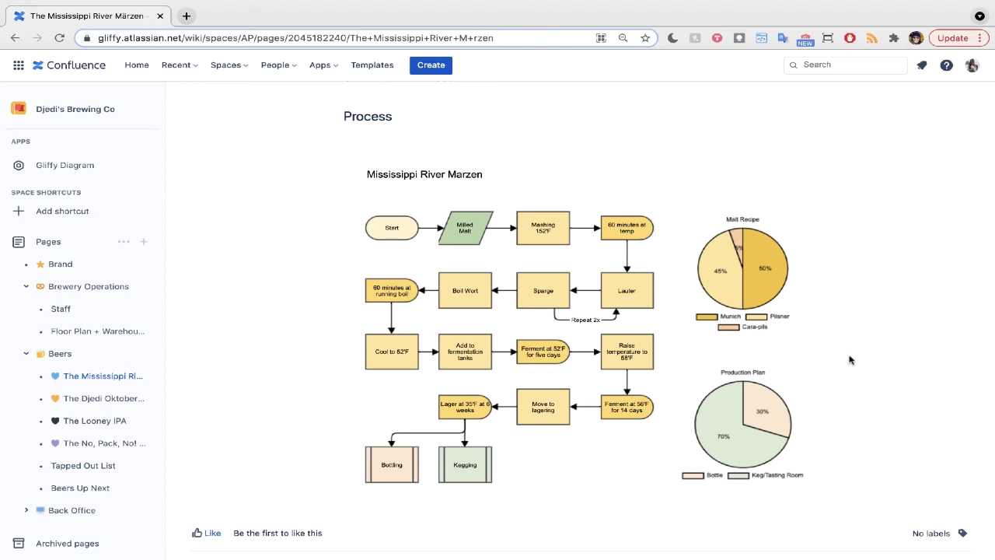
Step: Edit The Djedi Oktoberfest page and add a Heading 2 reading "Process Diagram" below the Yeast section
click(99, 401)
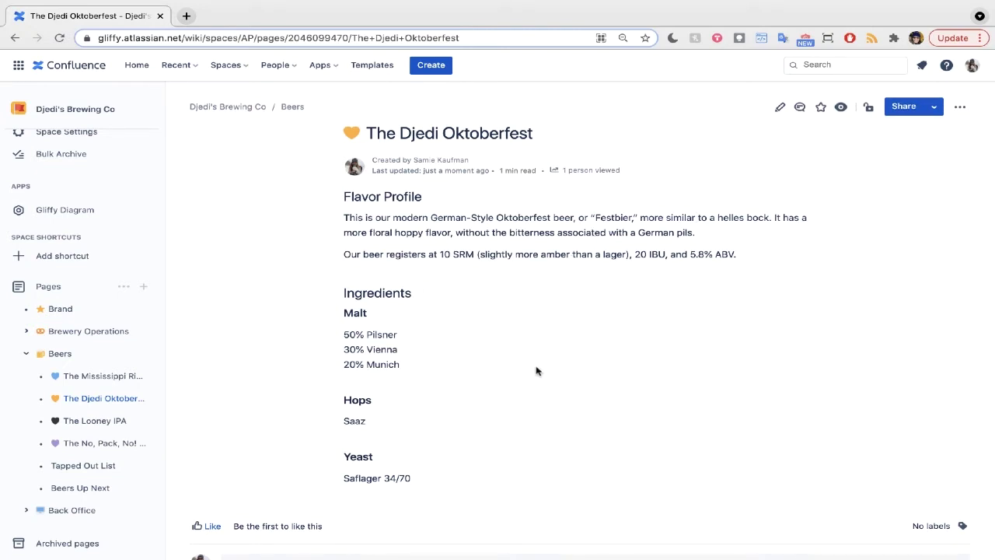
scroll(536, 370, down, 1)
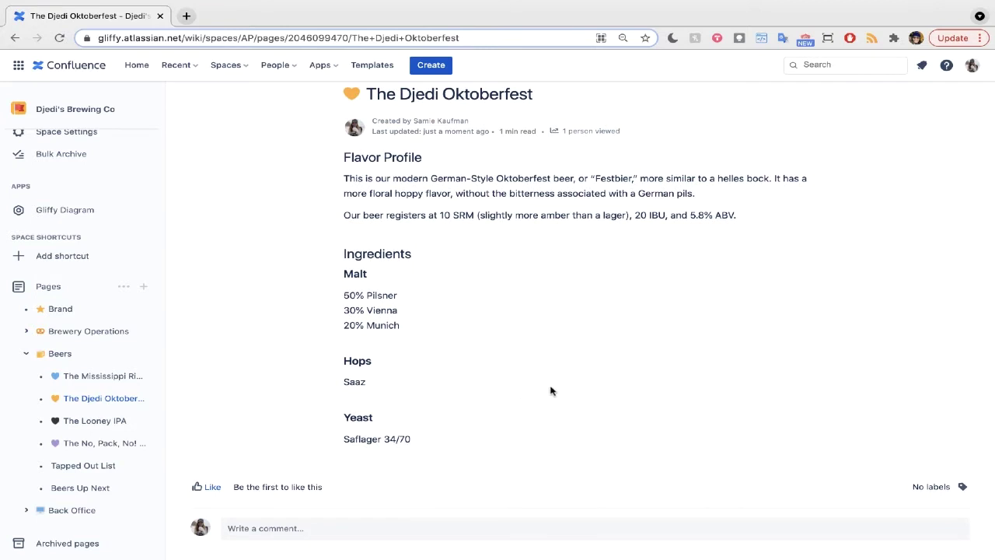
scroll(567, 390, up, 1)
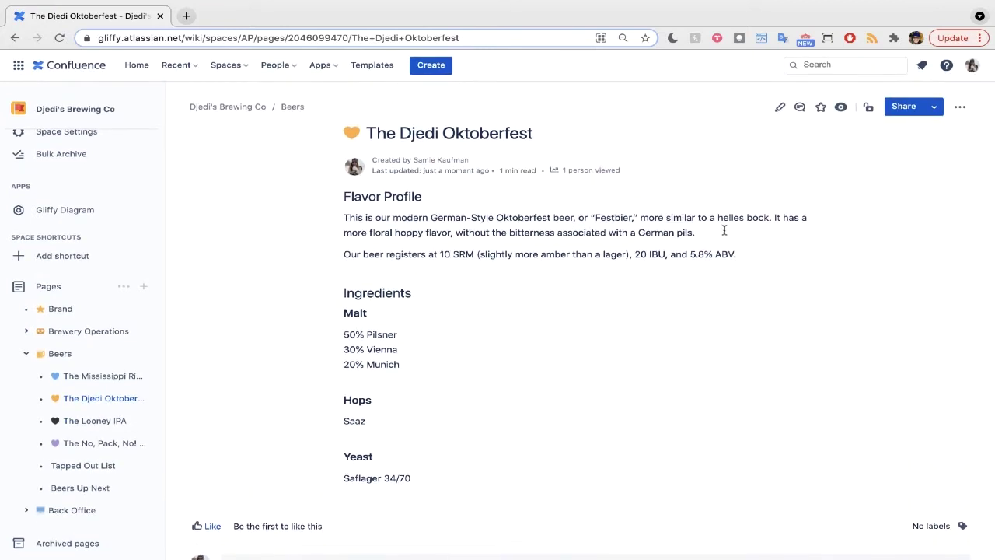
click(778, 111)
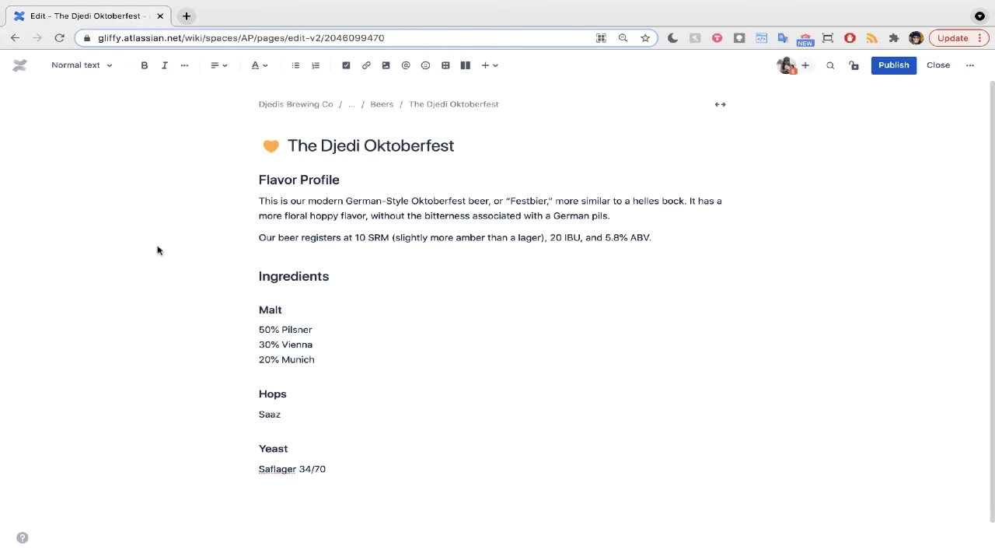
click(85, 65)
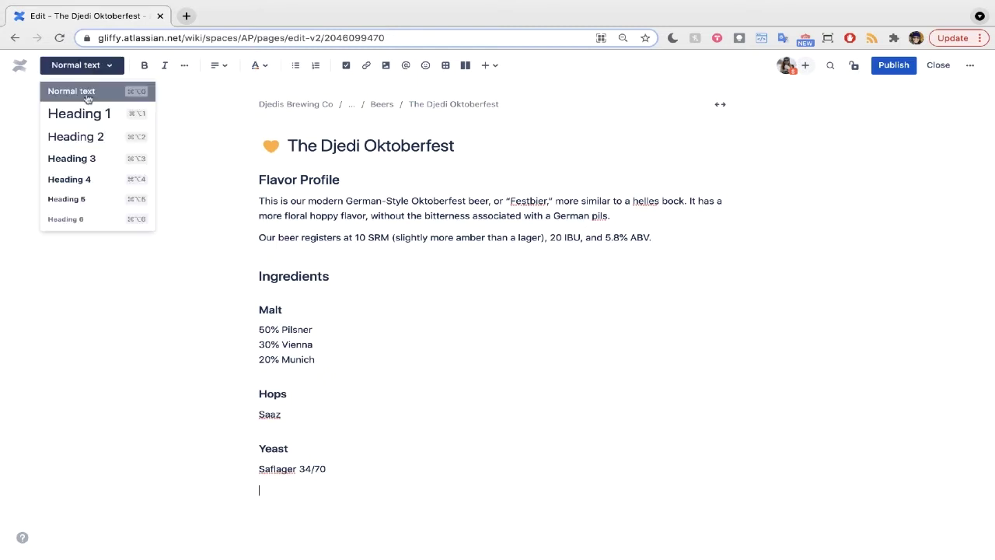
click(89, 137)
text(Process Diagram)
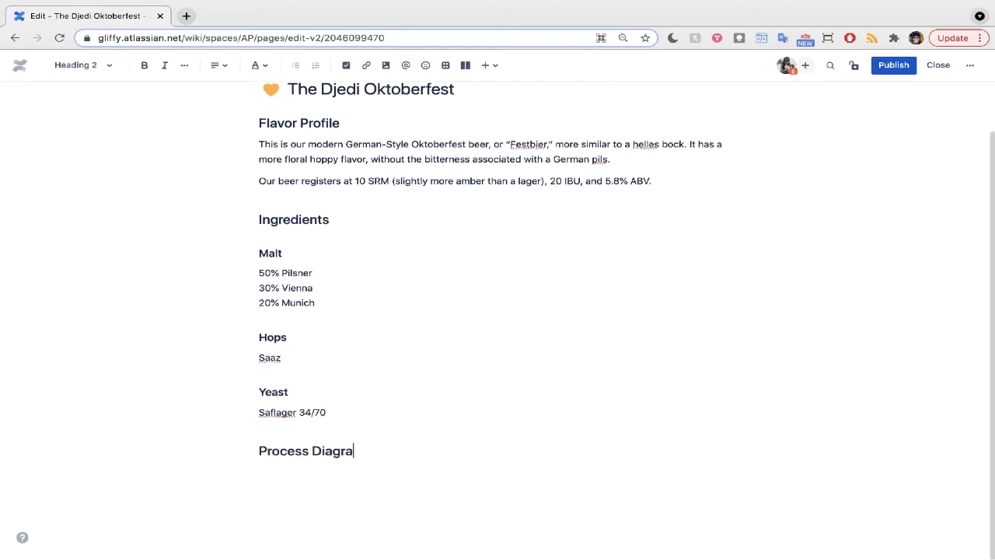
key(Return)
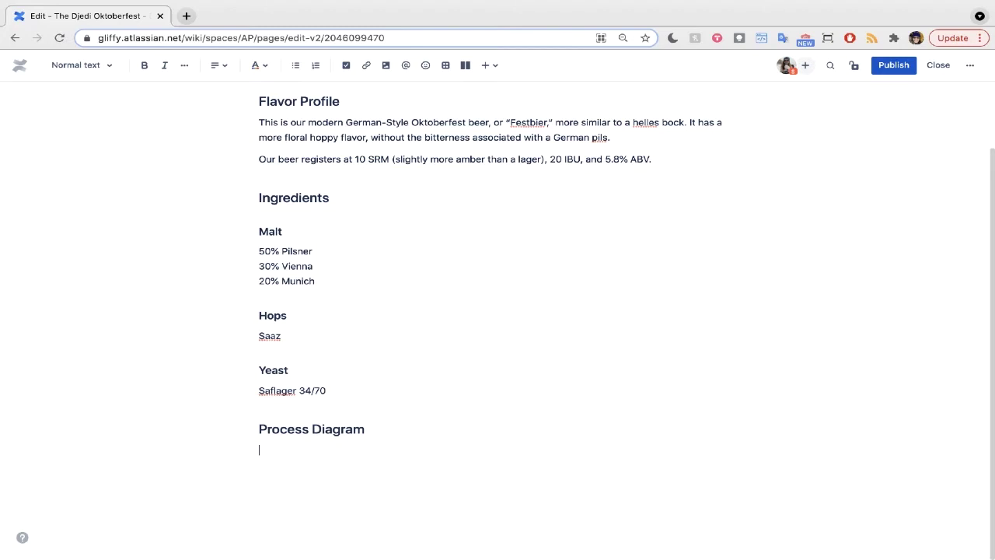
Step: Insert a Gliffy diagram under the Process Diagram heading, using the recent Marzen Brewing Process diagram as its template
text(/glif)
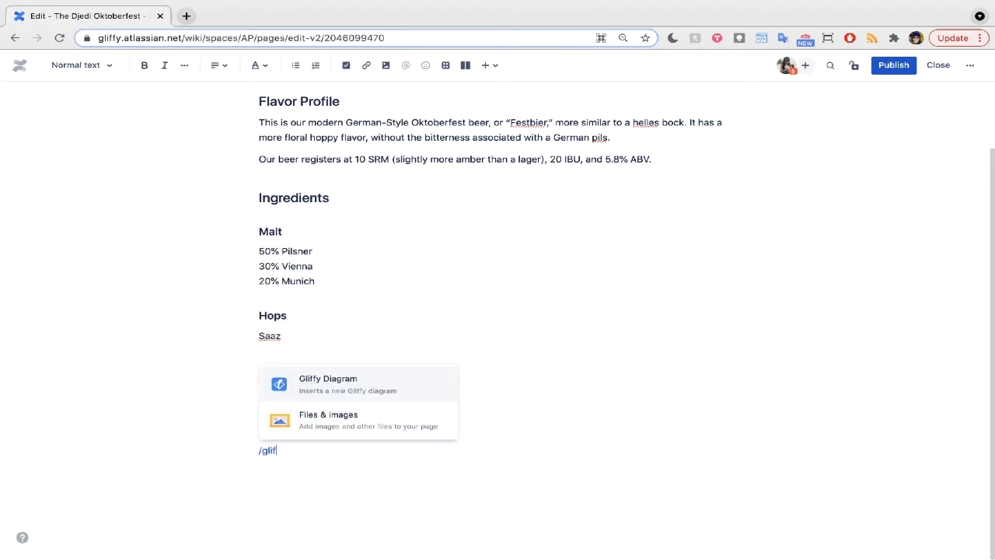
text(fy)
click(353, 426)
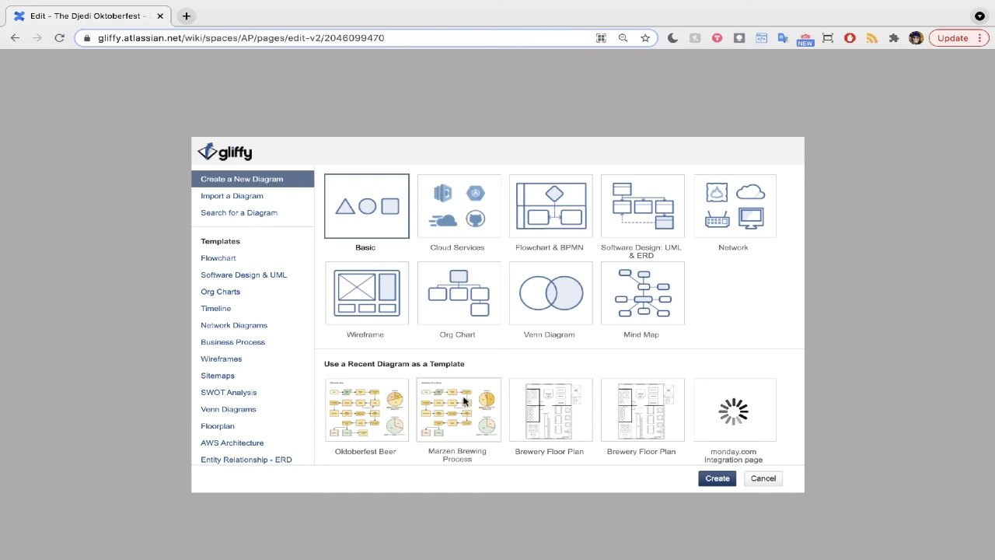
click(464, 399)
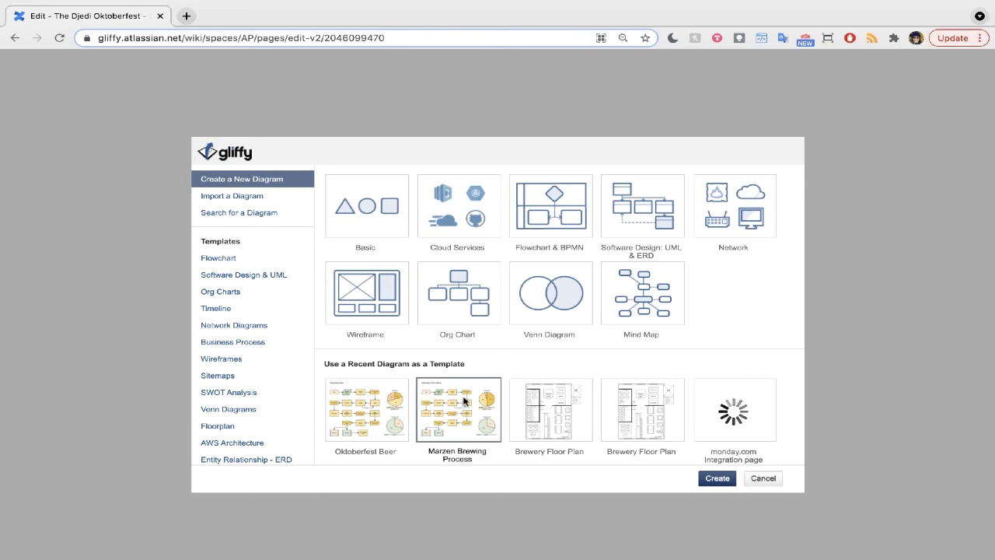
click(718, 478)
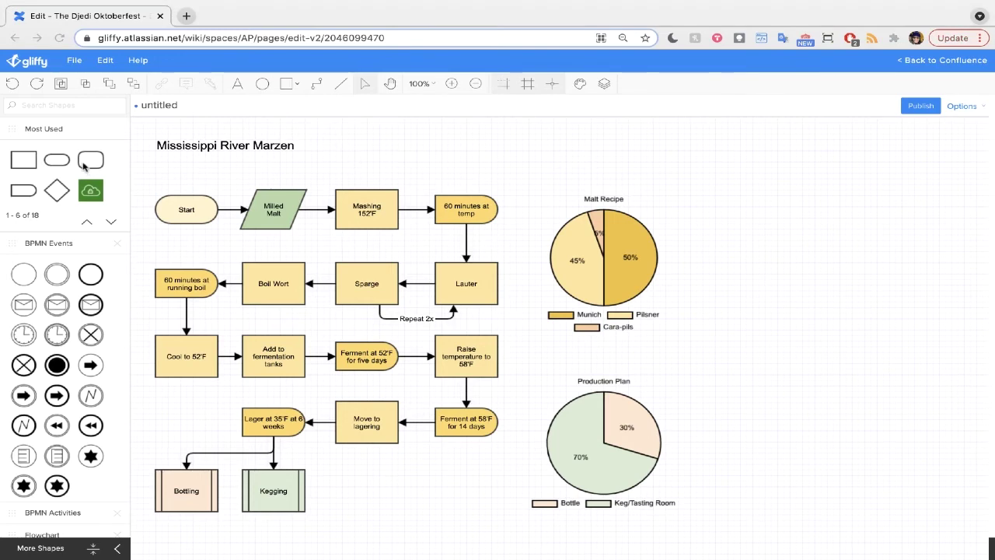
Step: Add a rounded rectangle labelled "Fill 3 growlers daily" and place it beside the Kegging box at X 330 px, Y 630 px
drag(90, 165, 807, 183)
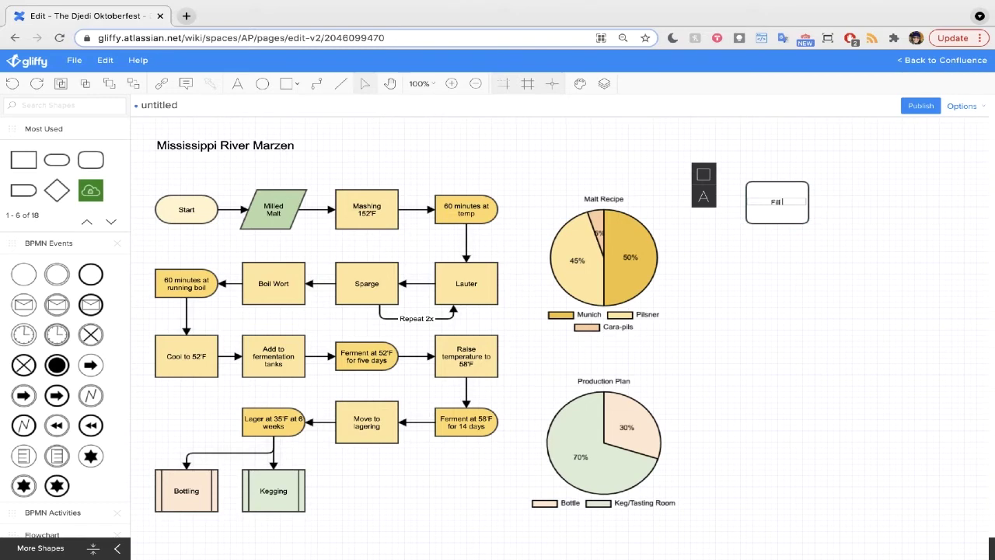
text(Fill 3 growlers daily)
click(821, 251)
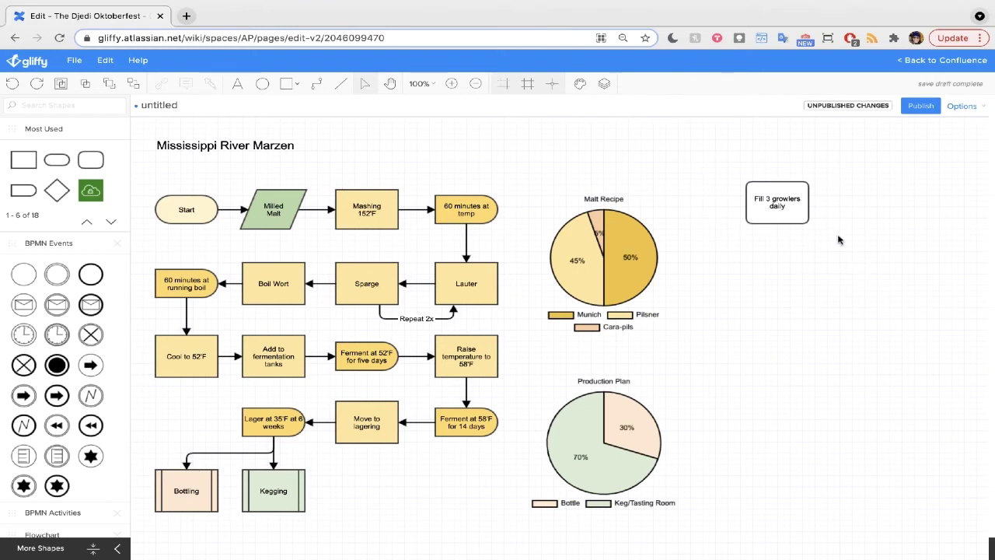
drag(777, 199, 366, 484)
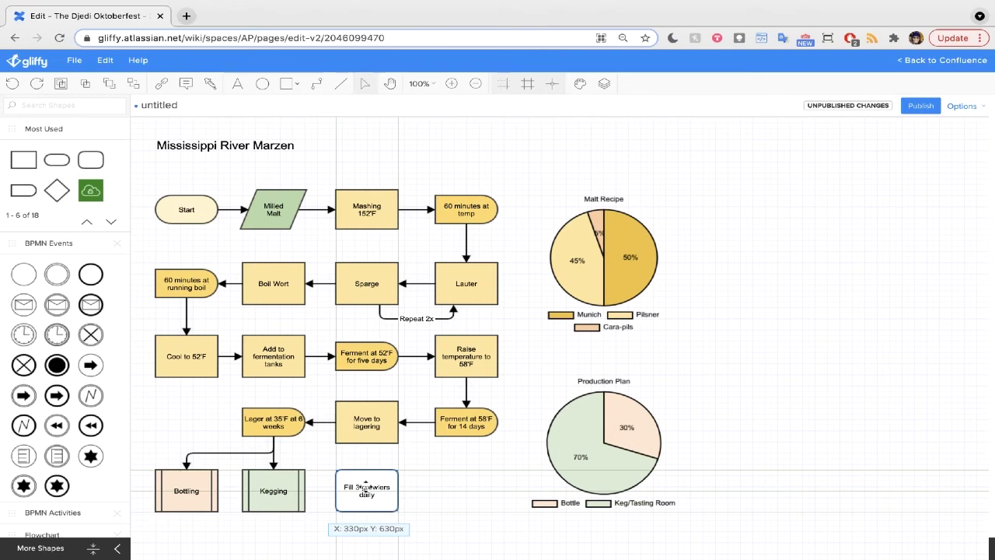
drag(365, 485, 366, 487)
Step: Connect the Kegging box to the "Fill 3 growlers daily" box with a connector arrow
key(super+a)
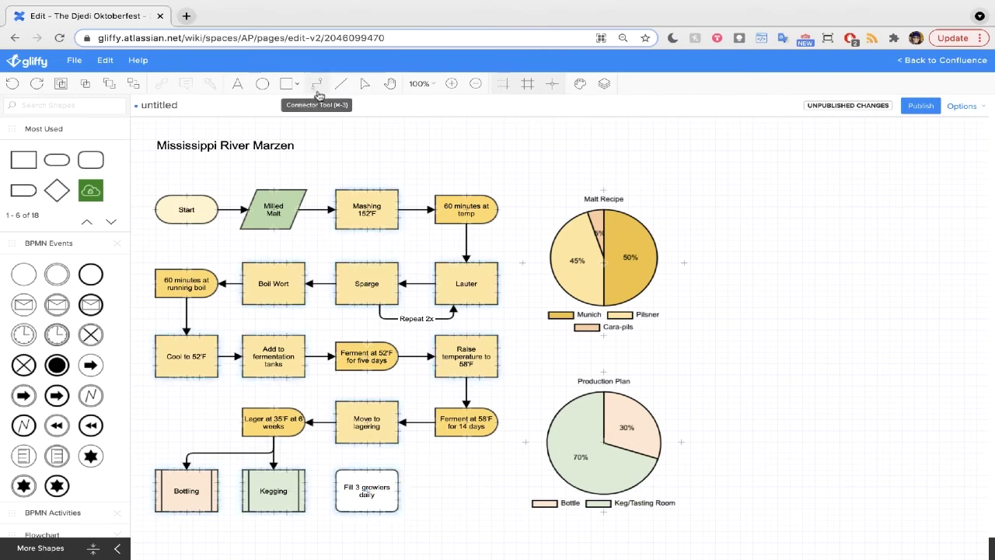
click(317, 94)
drag(307, 491, 336, 492)
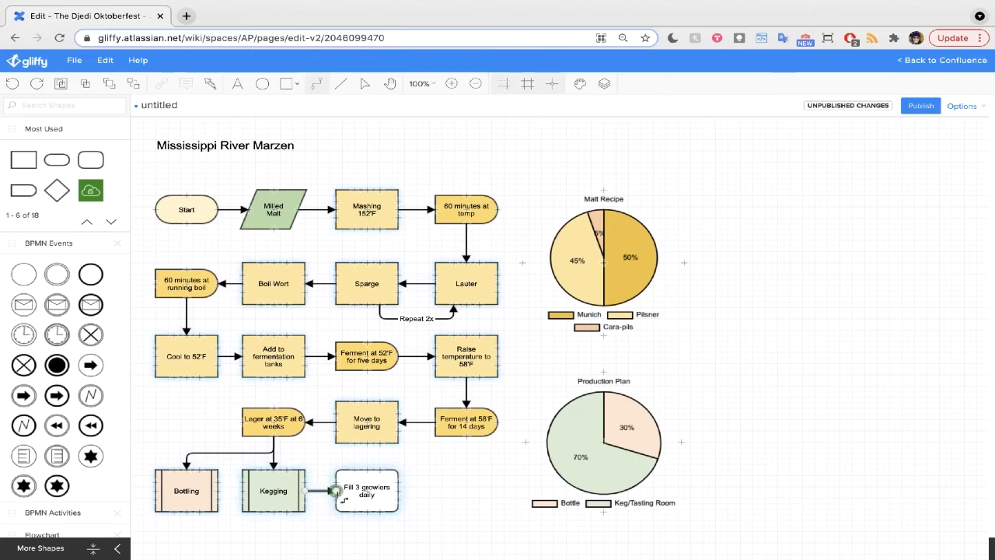
click(364, 83)
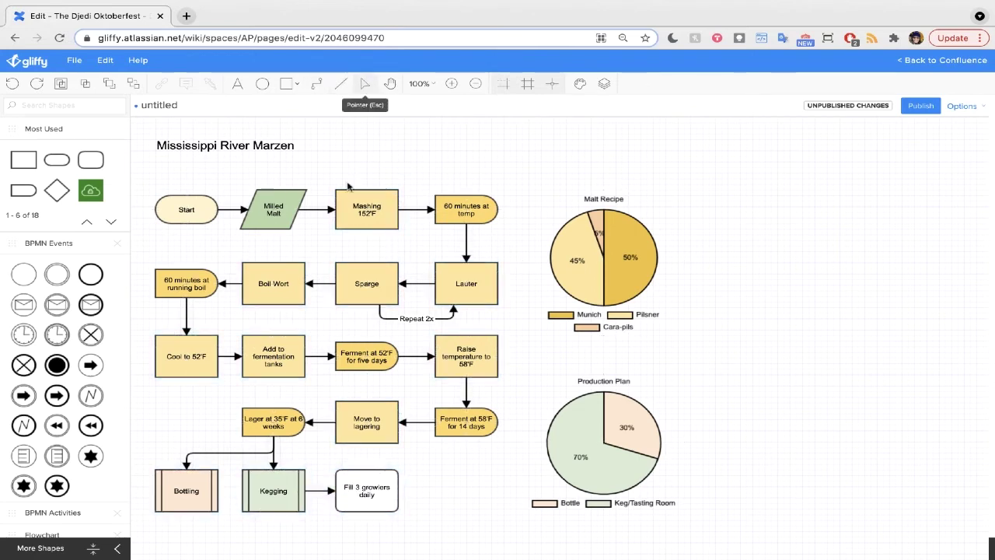
Step: Fill the "Fill 3 growlers daily" box with a light orange color
click(376, 494)
click(432, 467)
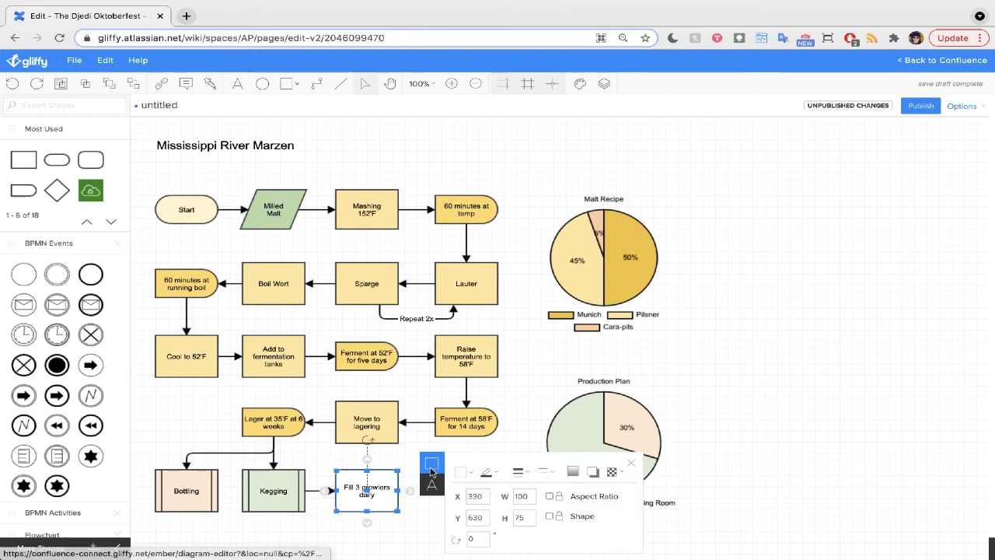
click(482, 472)
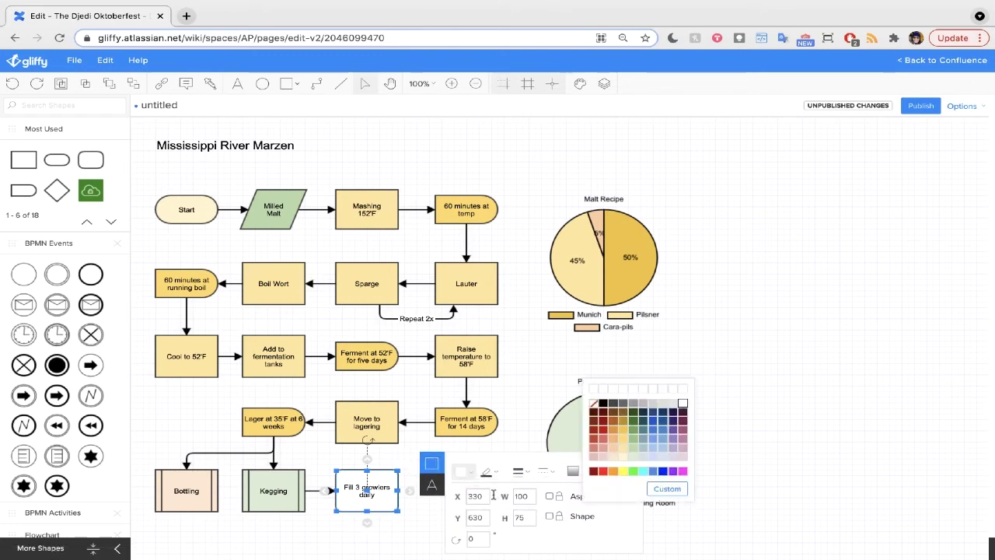
click(612, 440)
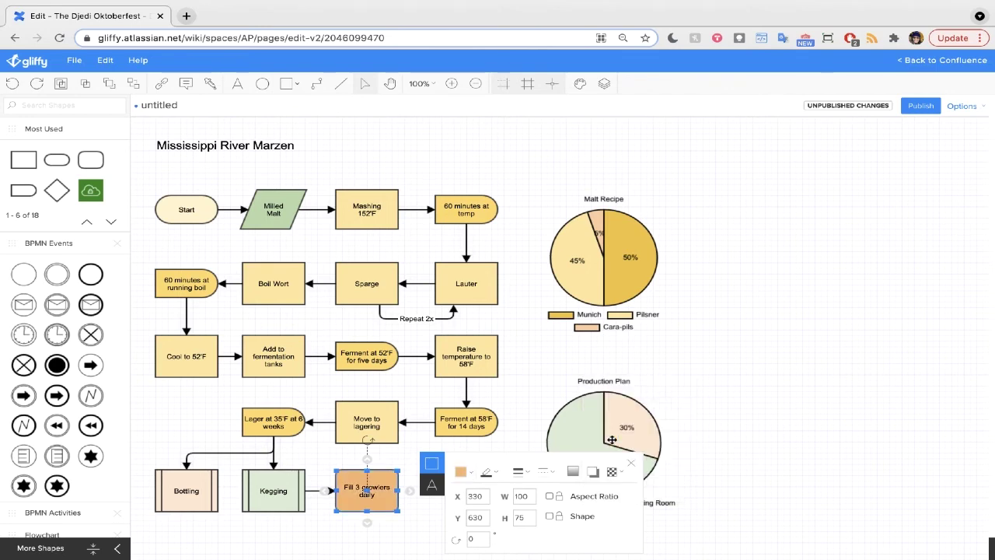
click(857, 402)
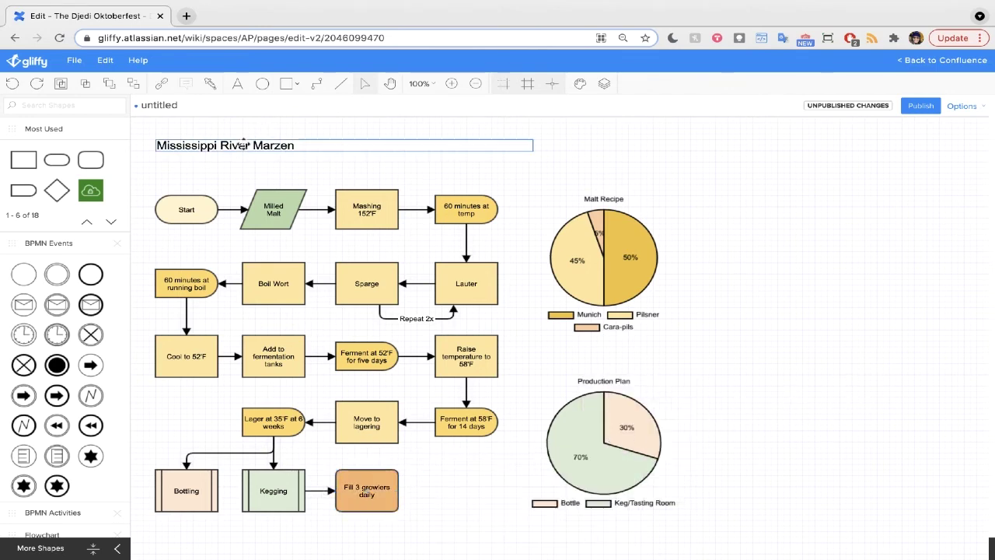
Step: Replace the diagram's title text with "The Djedi Oktoberfest"
drag(308, 147, 155, 147)
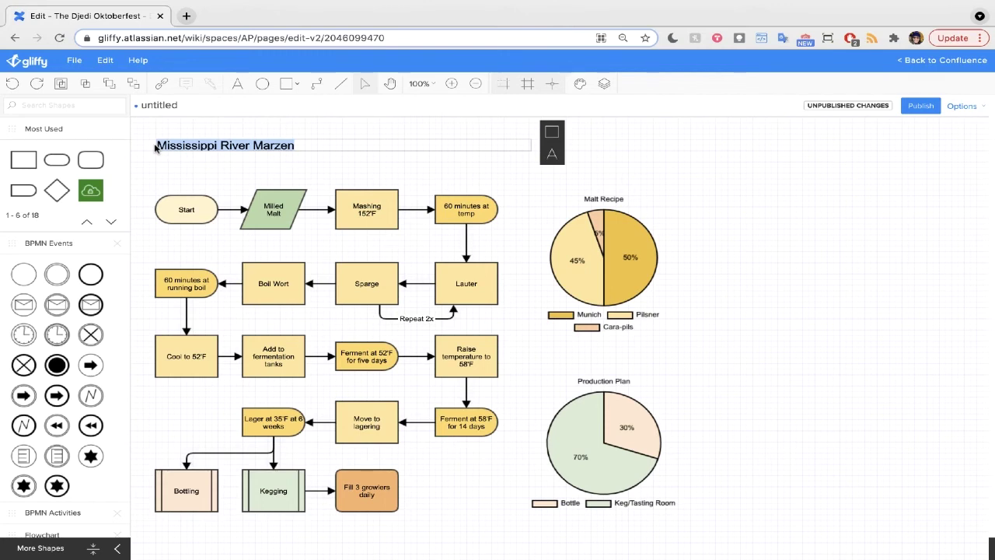
text(The Deji)
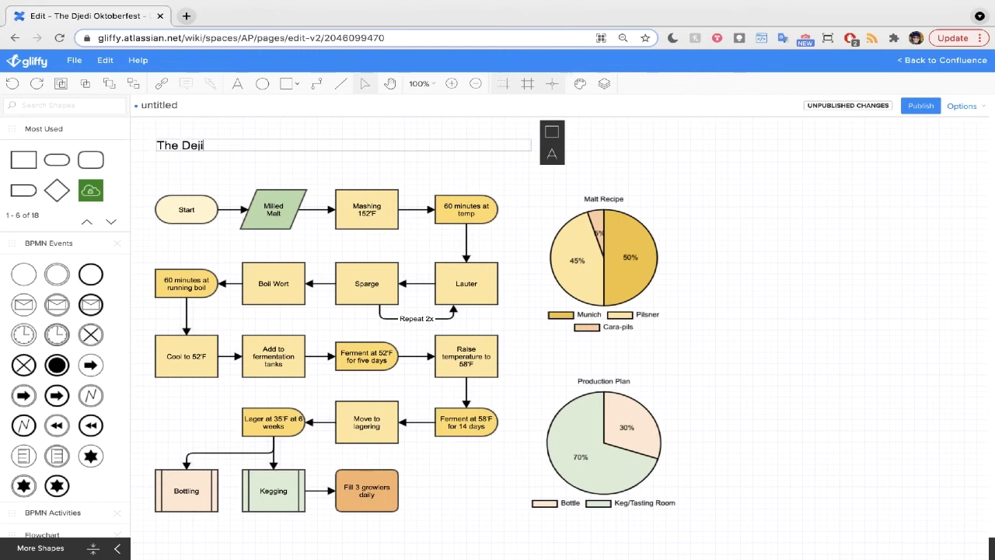
key(BackSpace)
key(BackSpace)
key(BackSpace)
text(jedi Oktoberfest)
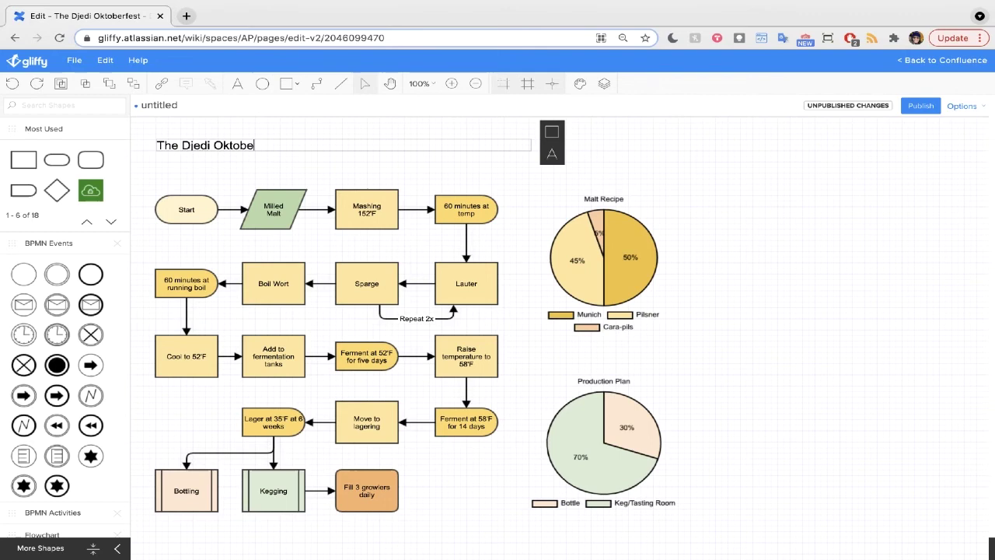
Step: In the Malt Recipe pie chart, rename the Munich entry to Vienna and the Cara-pils entry to Munich
click(600, 243)
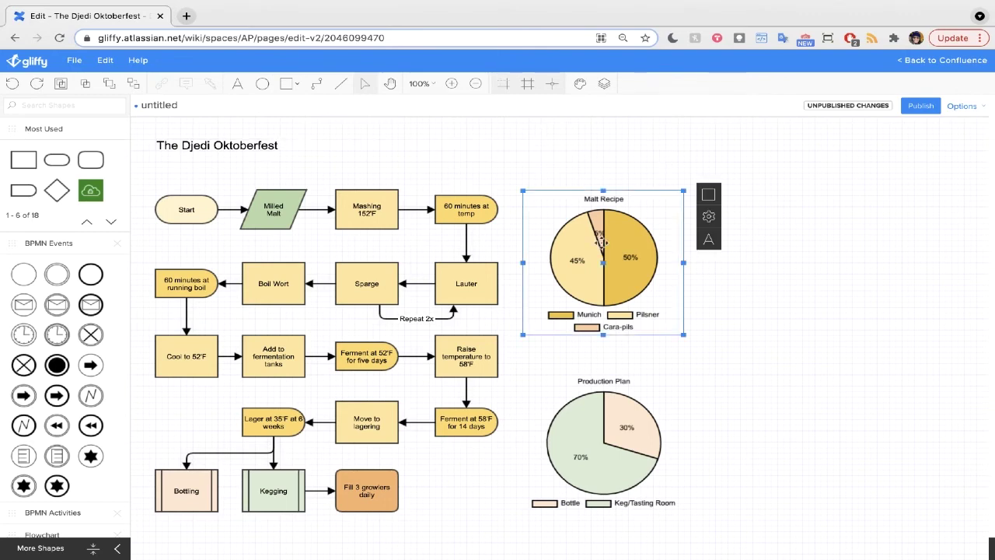
click(708, 218)
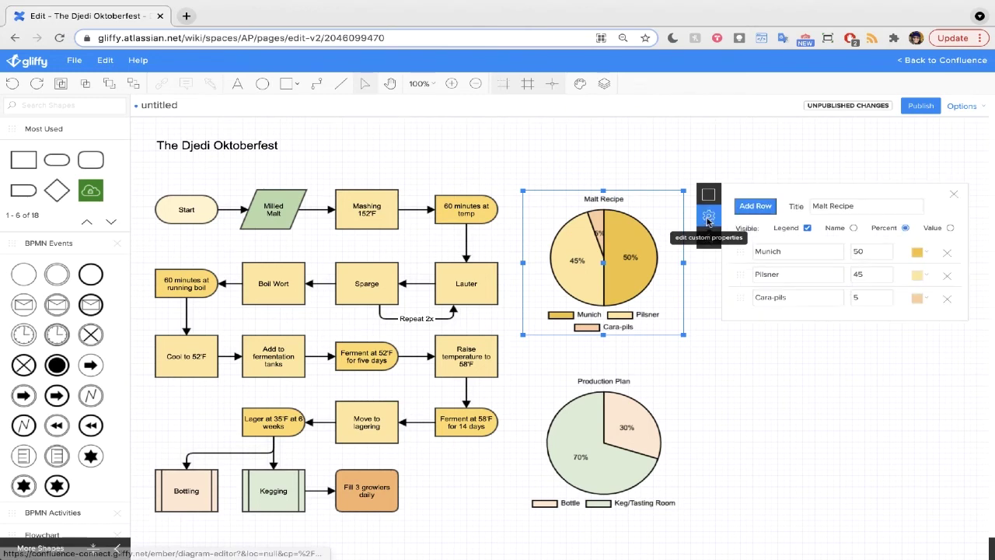
double_click(793, 253)
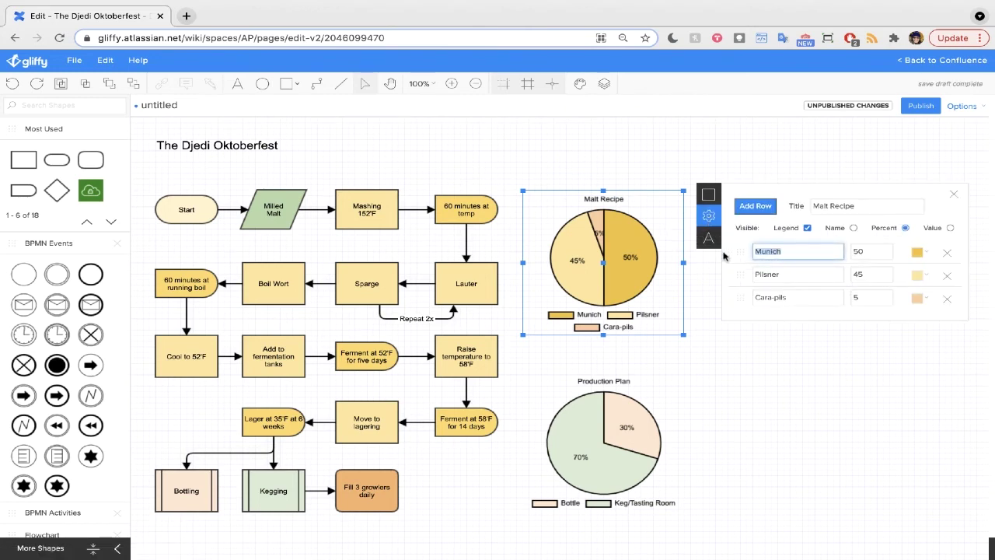
text(Vienna)
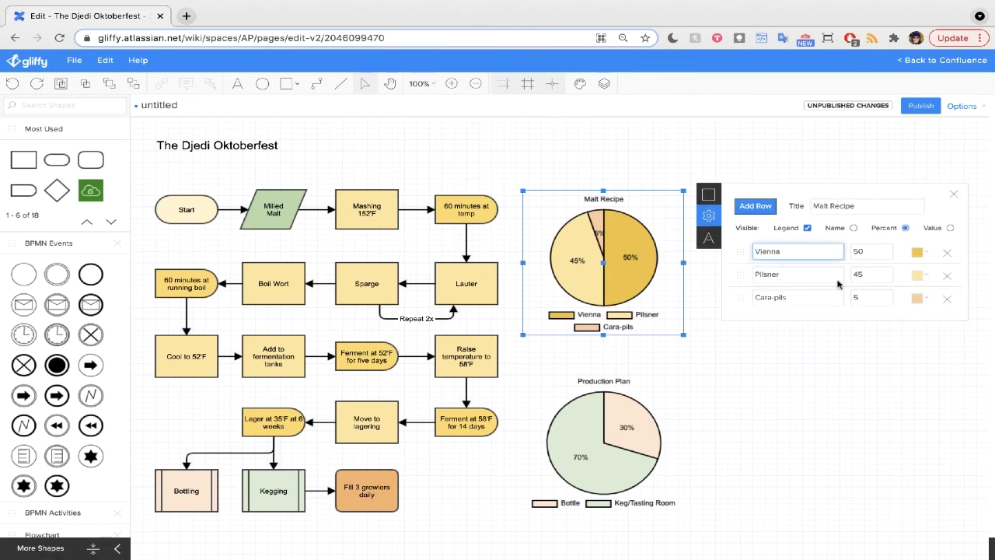
double_click(800, 298)
text(Munich)
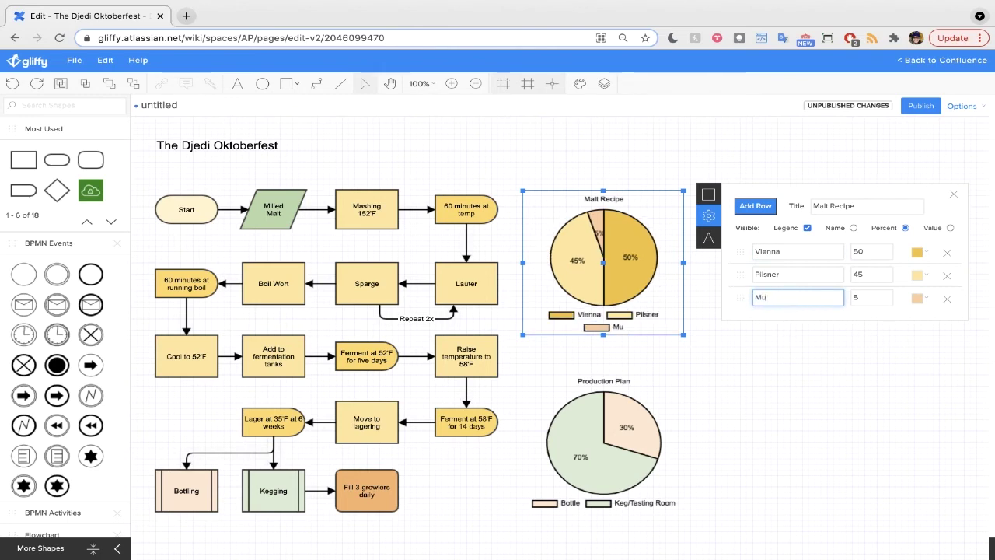
Step: Set the Malt Recipe chart values to 30 for Vienna, 50 for Pilsner and 20 for Munich
click(867, 255)
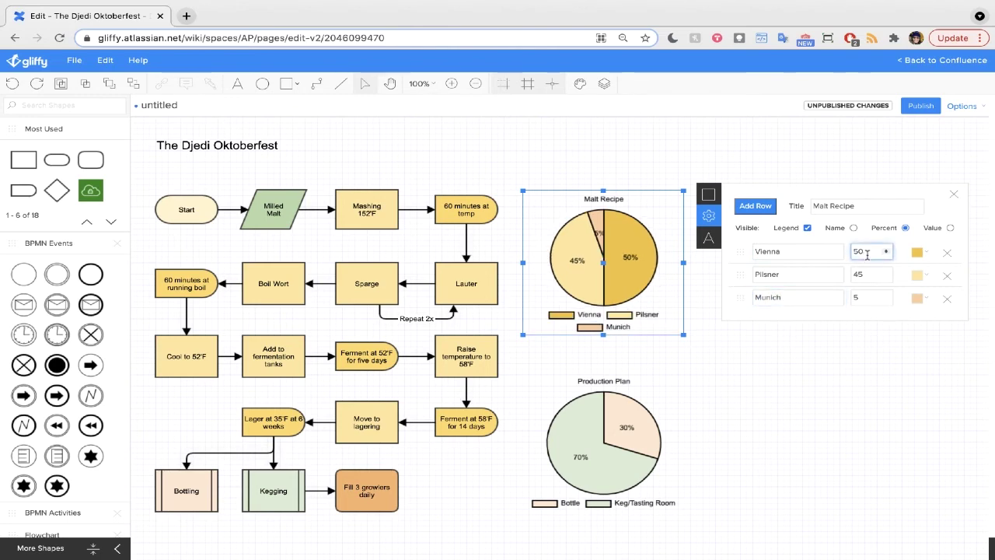
key(BackSpace)
key(BackSpace)
text(30)
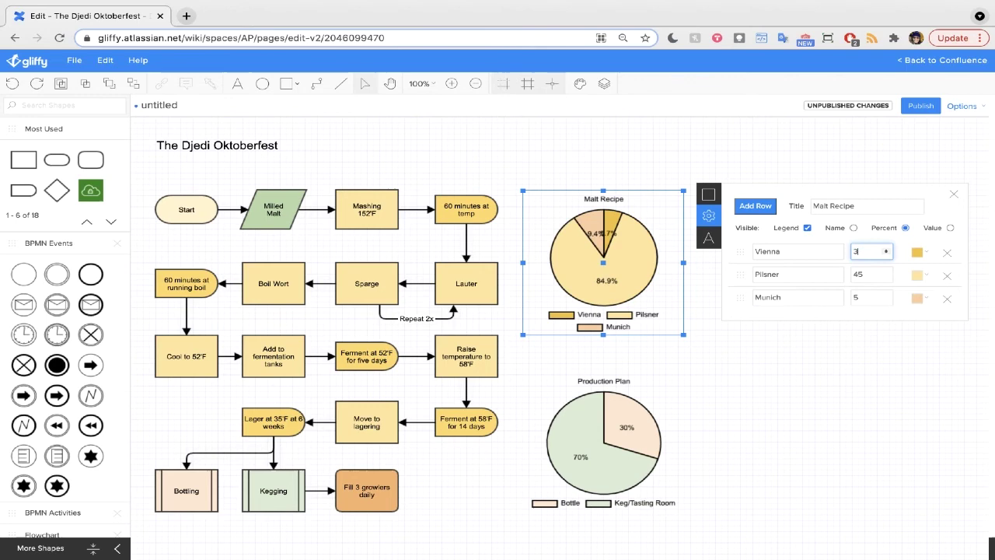
double_click(869, 274)
text(50)
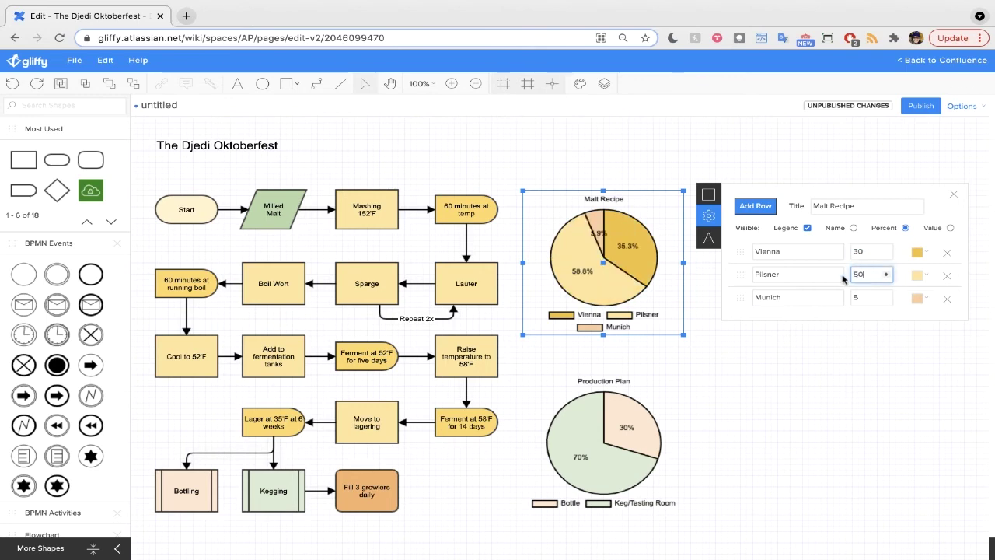
double_click(861, 297)
text(20)
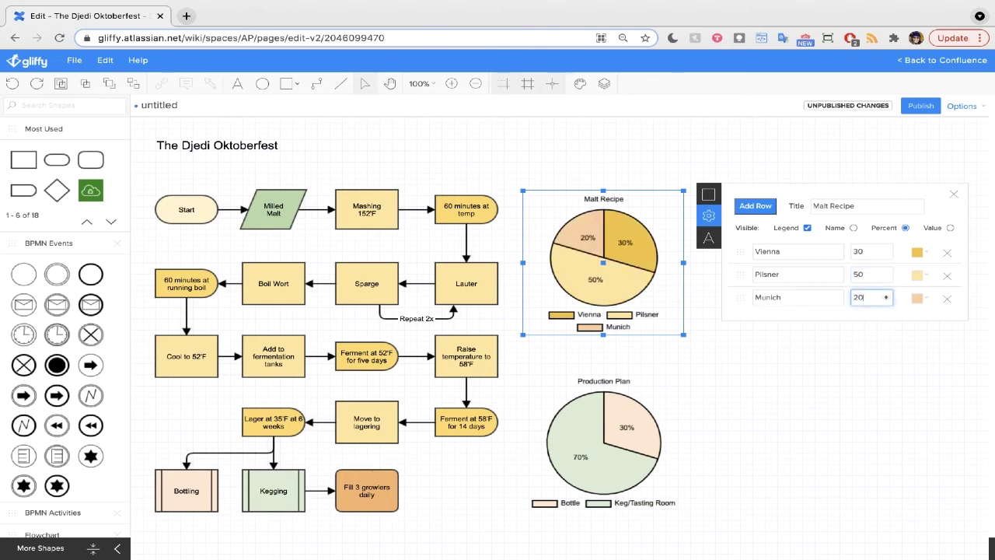
click(797, 365)
Step: Set the Production Plan pie chart values to 40 for Bottle and 60 for Keg/Tasting Room
click(583, 455)
click(705, 397)
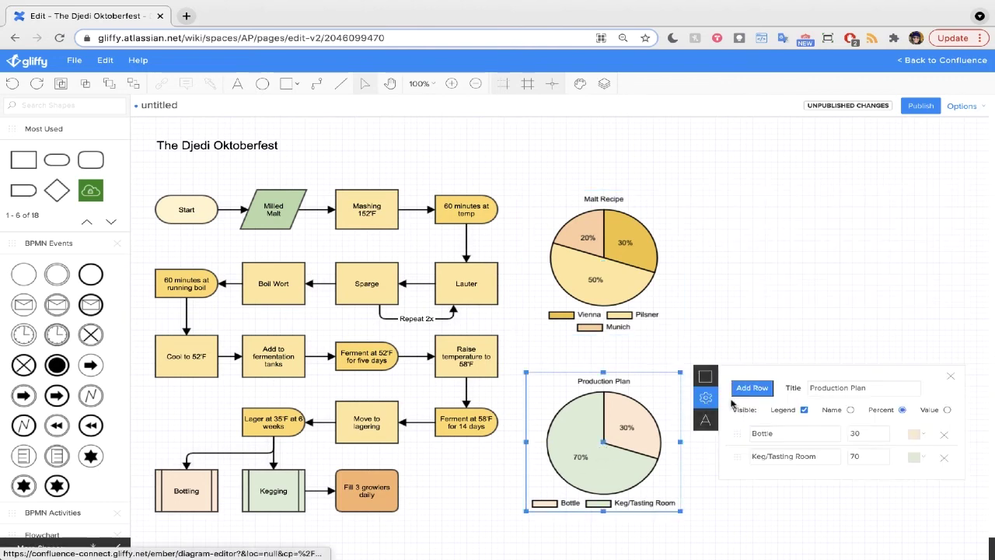
double_click(855, 433)
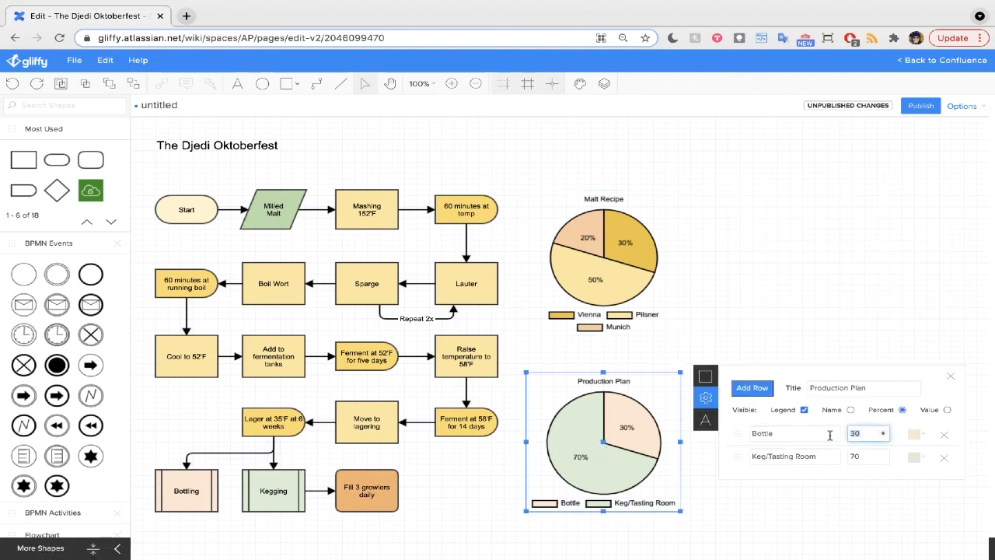
text(40)
key(Tab)
text(60)
click(342, 380)
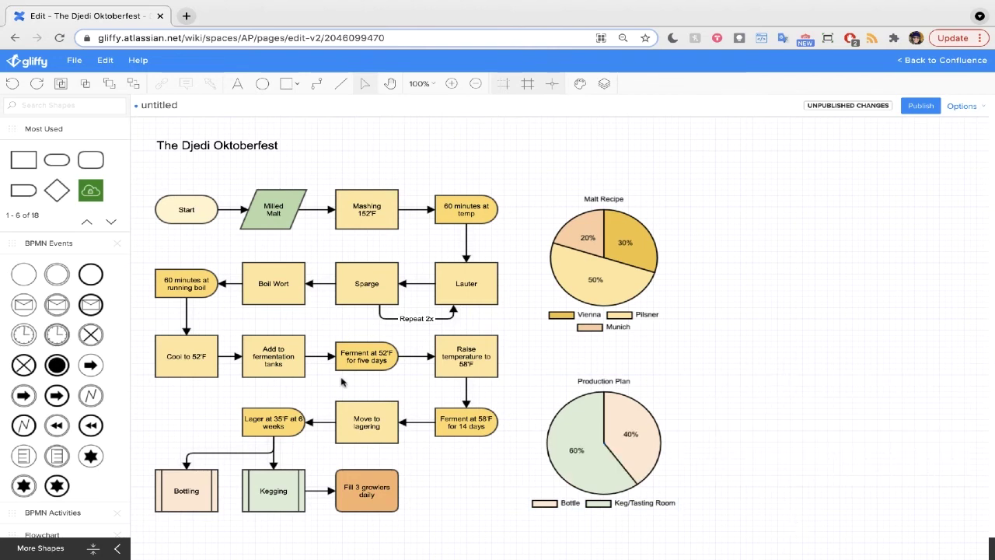
Step: Change the lagering duration in the "Lager at 35°F" shape's label to 4 weeks
click(273, 420)
key(Escape)
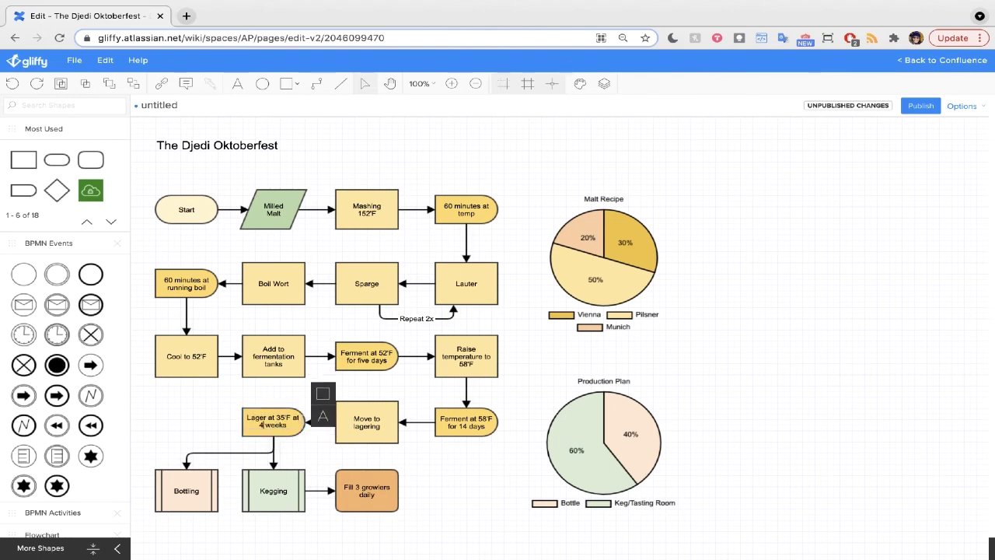
click(742, 375)
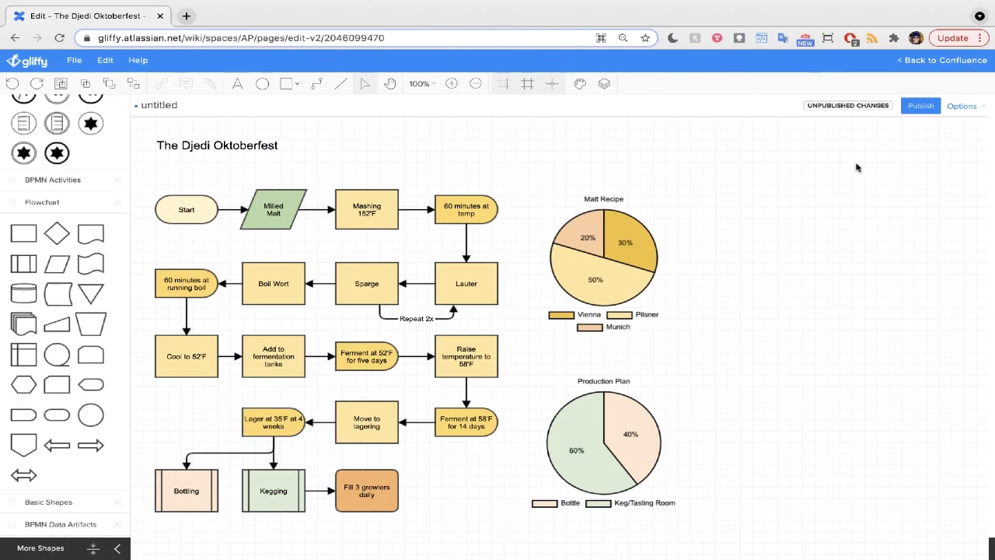
Step: Publish the diagram under the name "The Djedi Oktoberfest Beer"
click(916, 105)
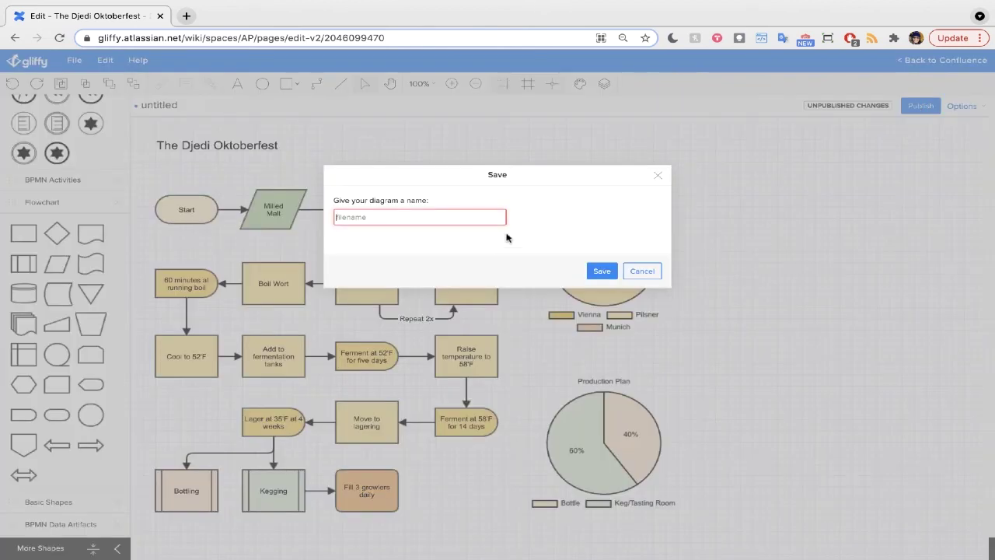
click(458, 219)
text(The Djedi Oktober)
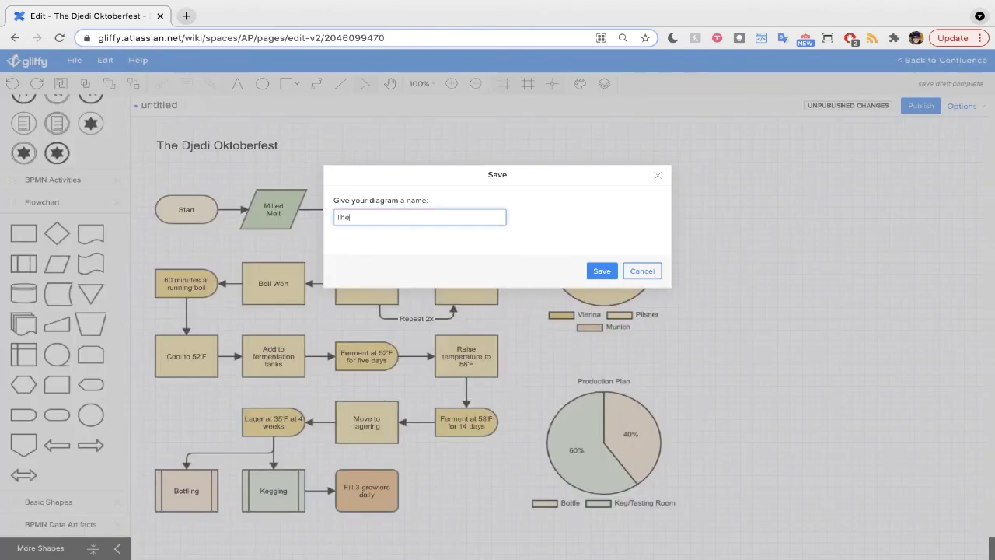
text(fest Beer)
key(Return)
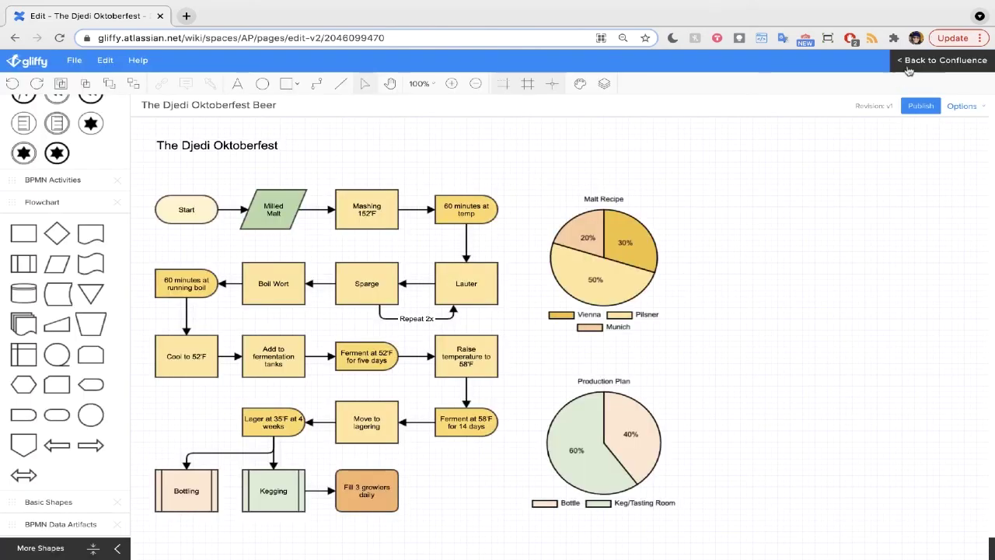
Step: Return to the Confluence page editor, publish the page and review the embedded process diagram
click(906, 60)
scroll(617, 337, down, 5)
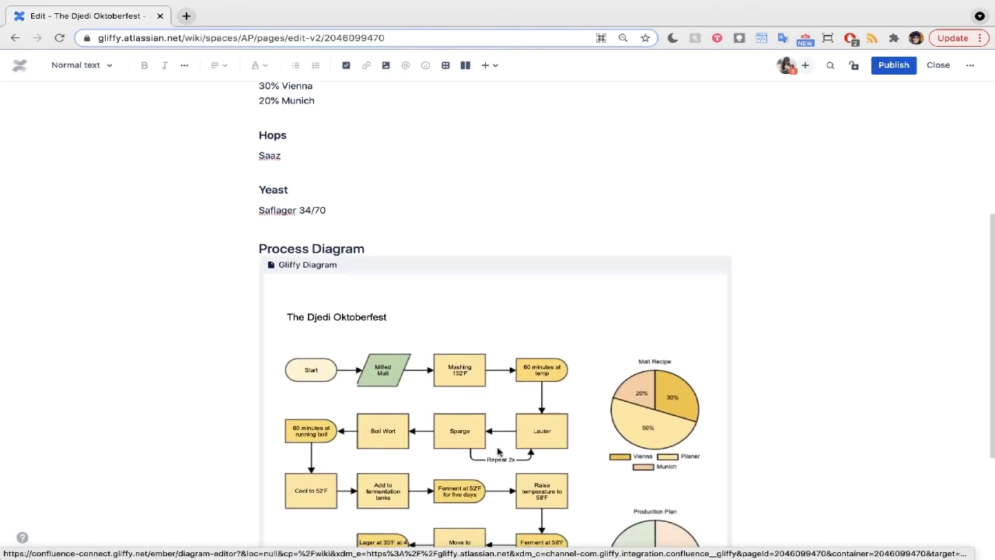
scroll(619, 391, down, 2)
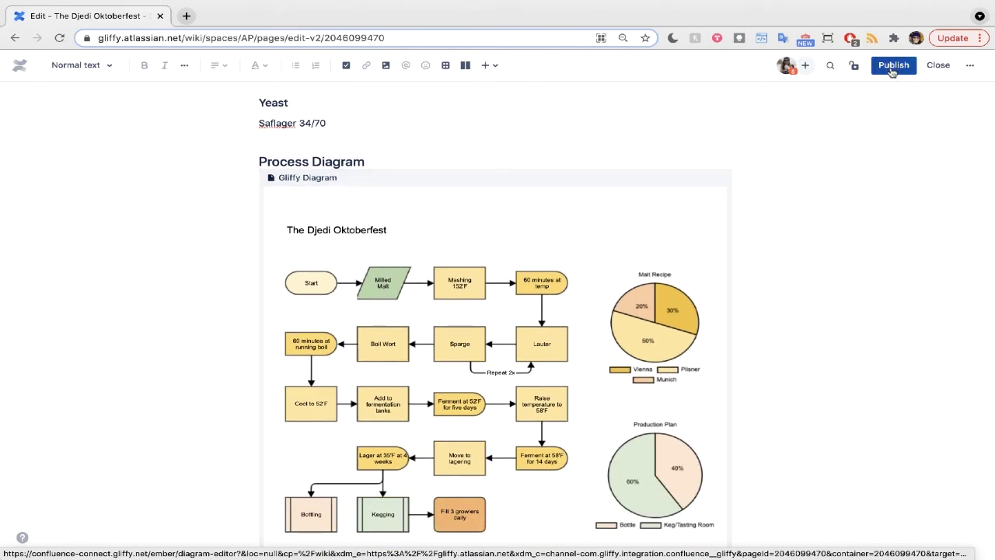
click(893, 64)
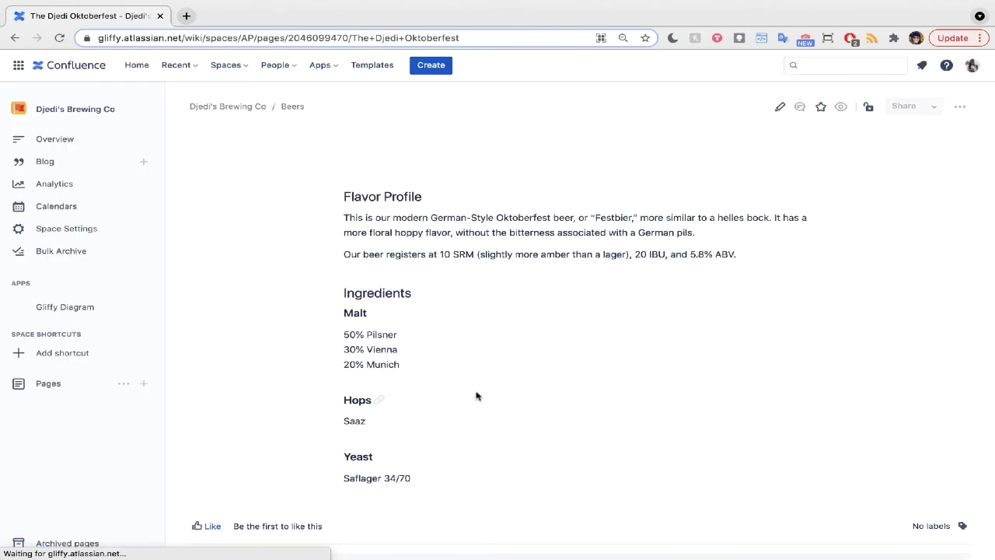
scroll(476, 395, down, 2)
scroll(476, 395, down, 1)
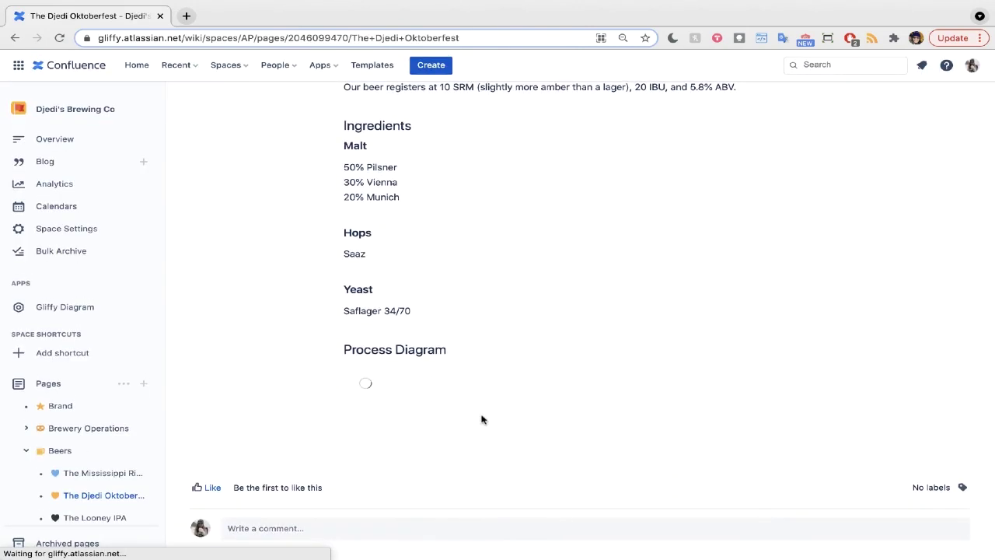
scroll(513, 365, down, 2)
scroll(516, 358, down, 3)
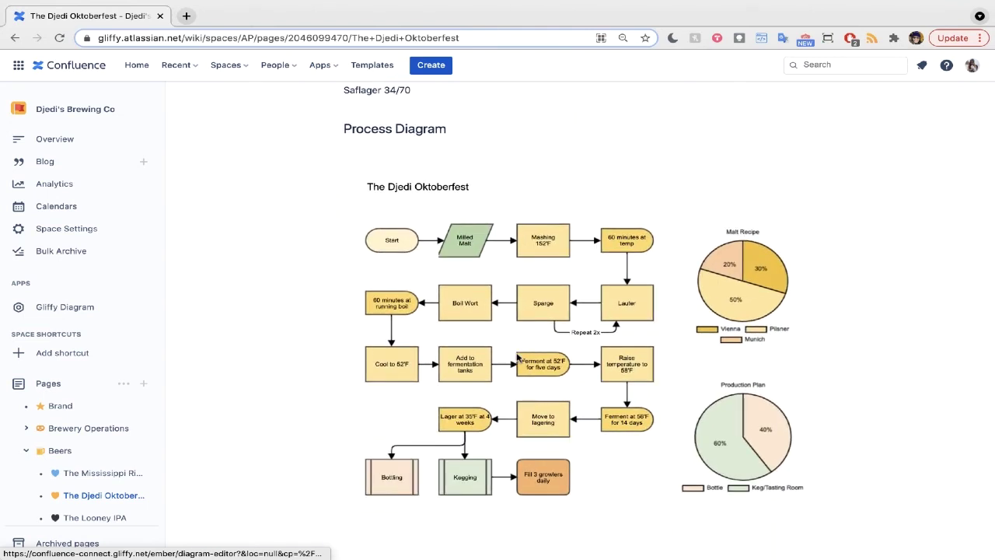